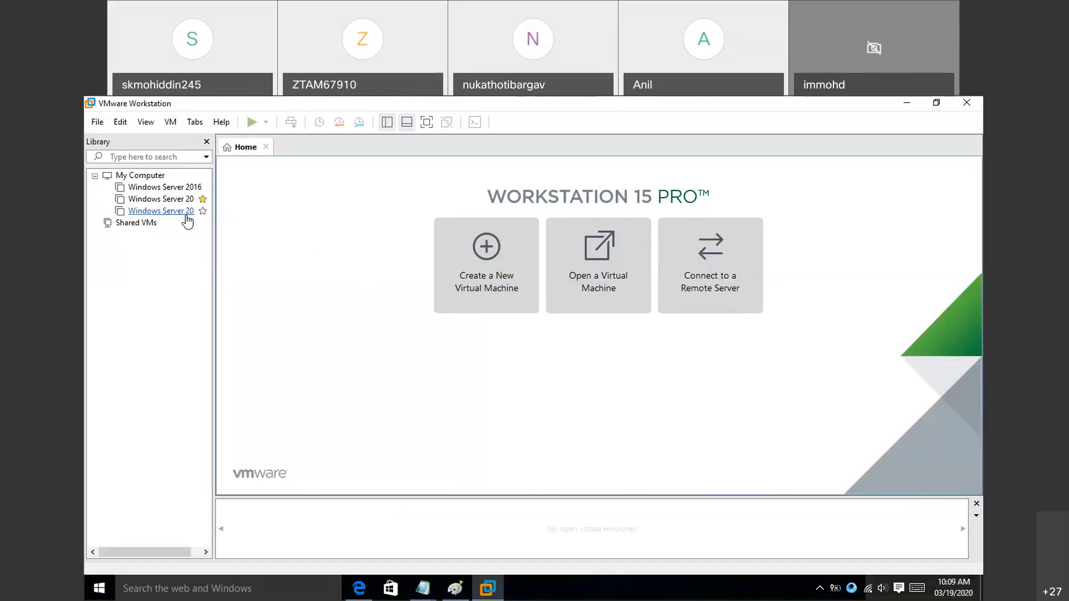
Step: Power on the Windows Server 2012 VM from the library and switch it to full screen
left_click(439, 268)
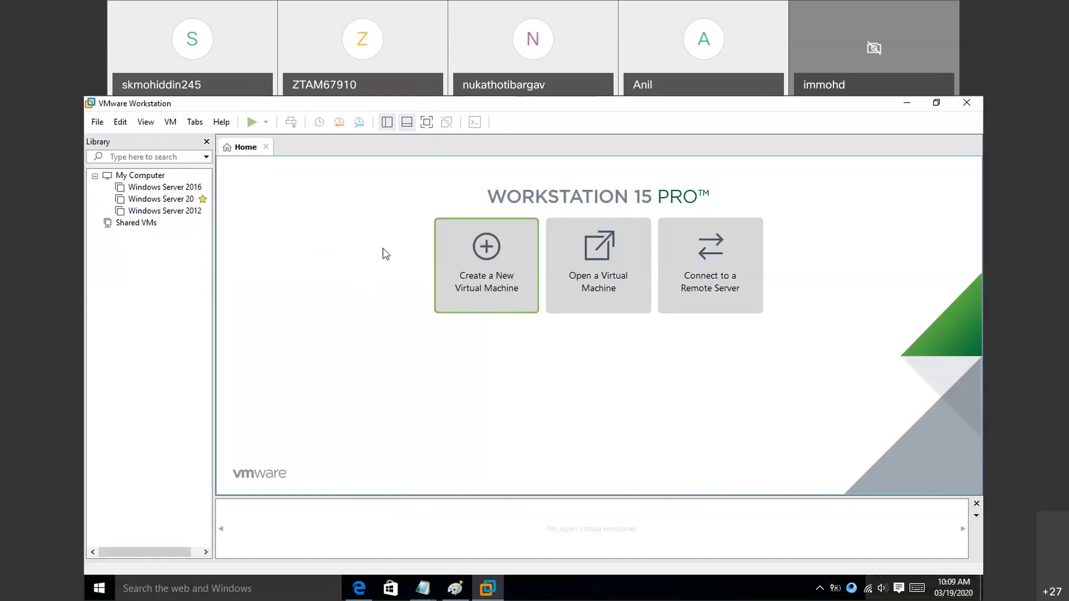
left_click(181, 214)
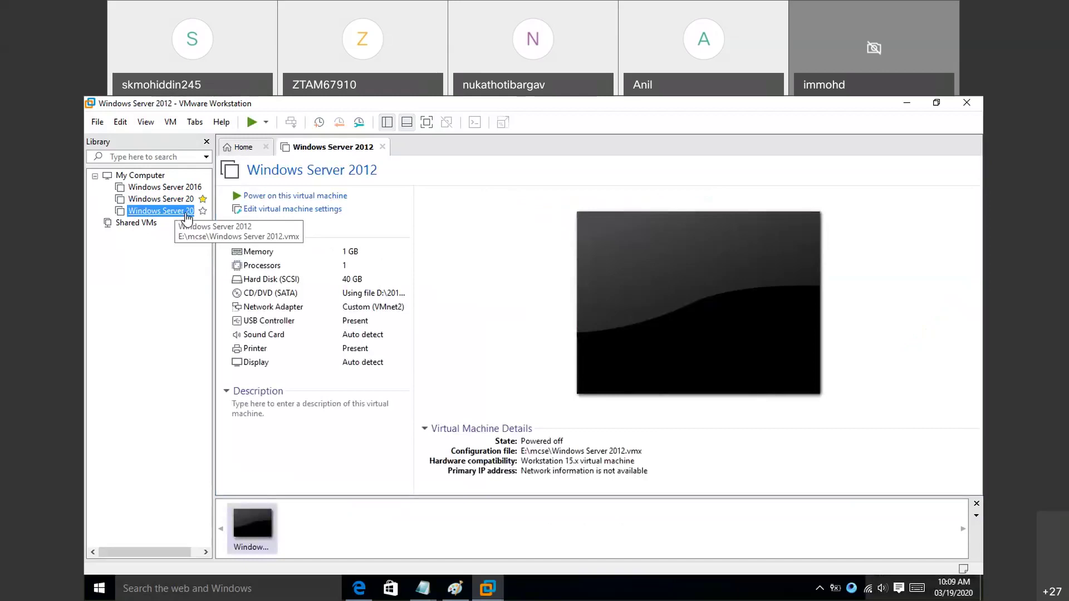
left_click(292, 200)
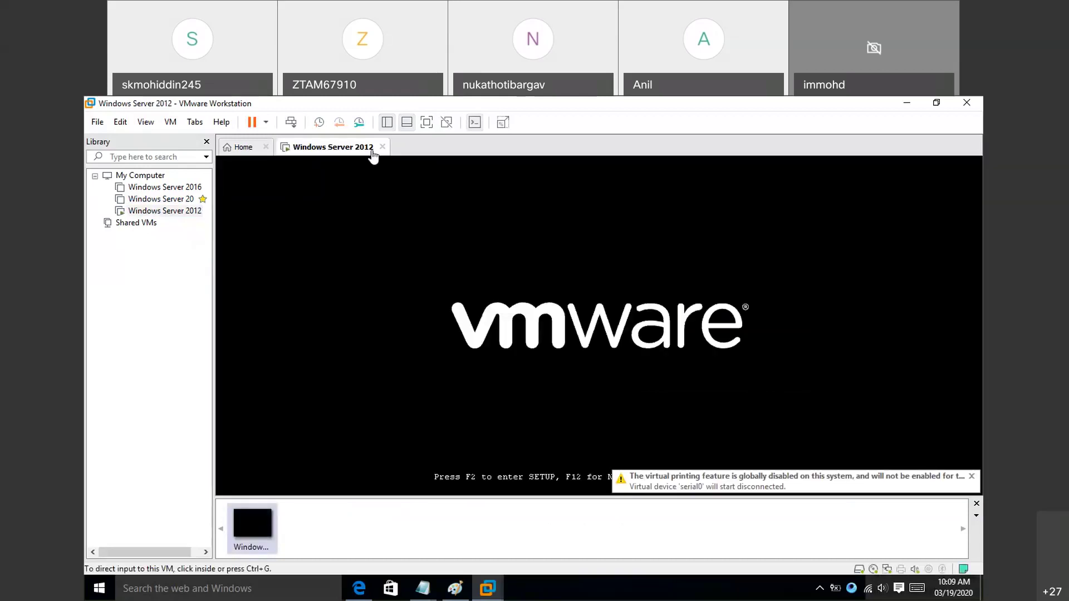
left_click(432, 127)
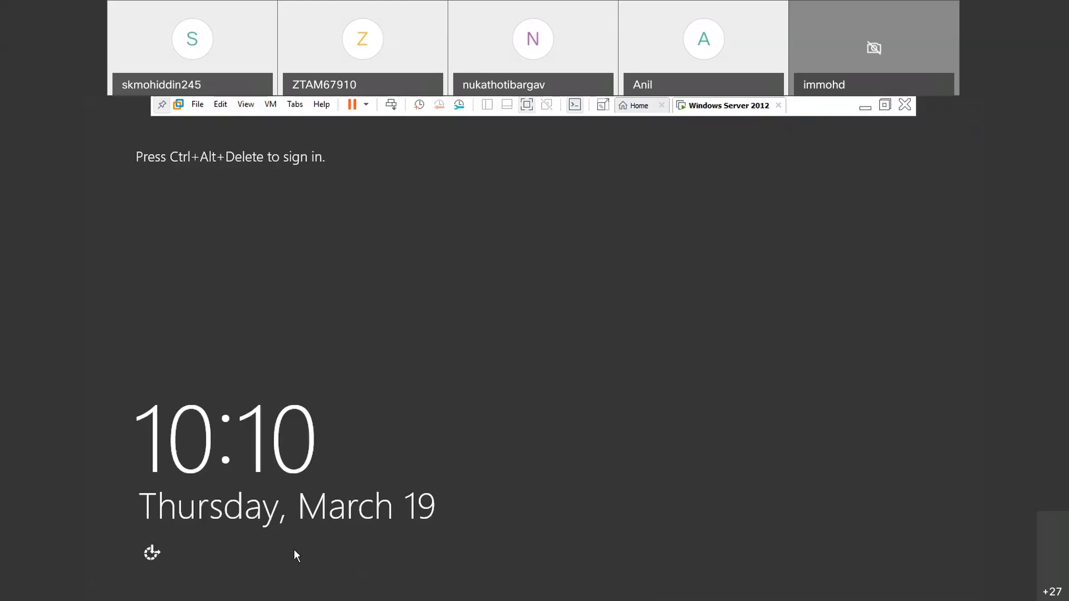
Step: Sign in to the guest as Administrator using Ctrl+Alt+Insert and the account password
key("ctrl+alt+Insert")
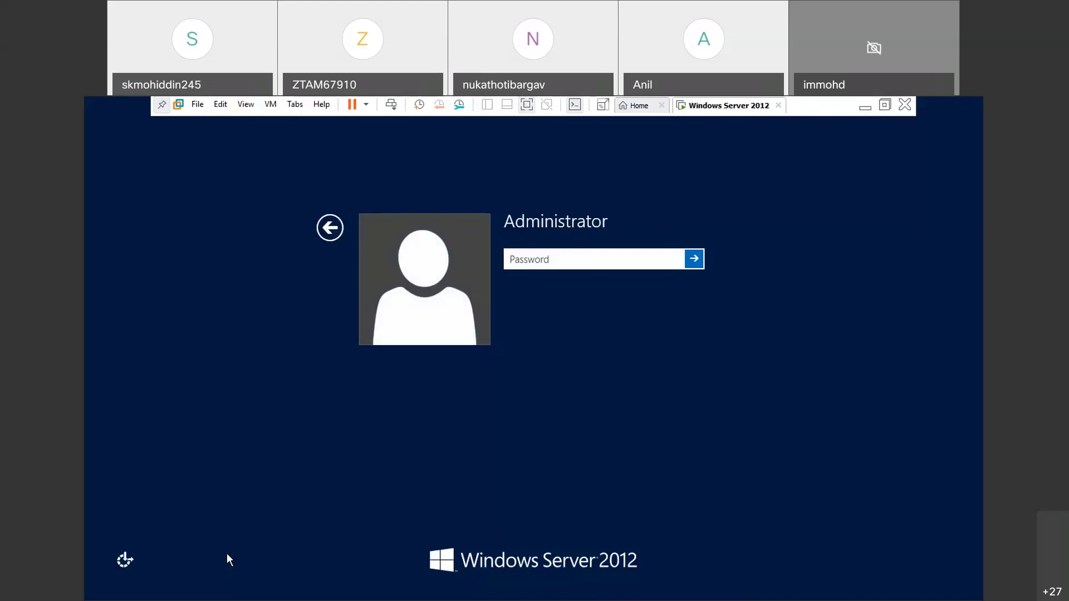
type("********")
key("Return")
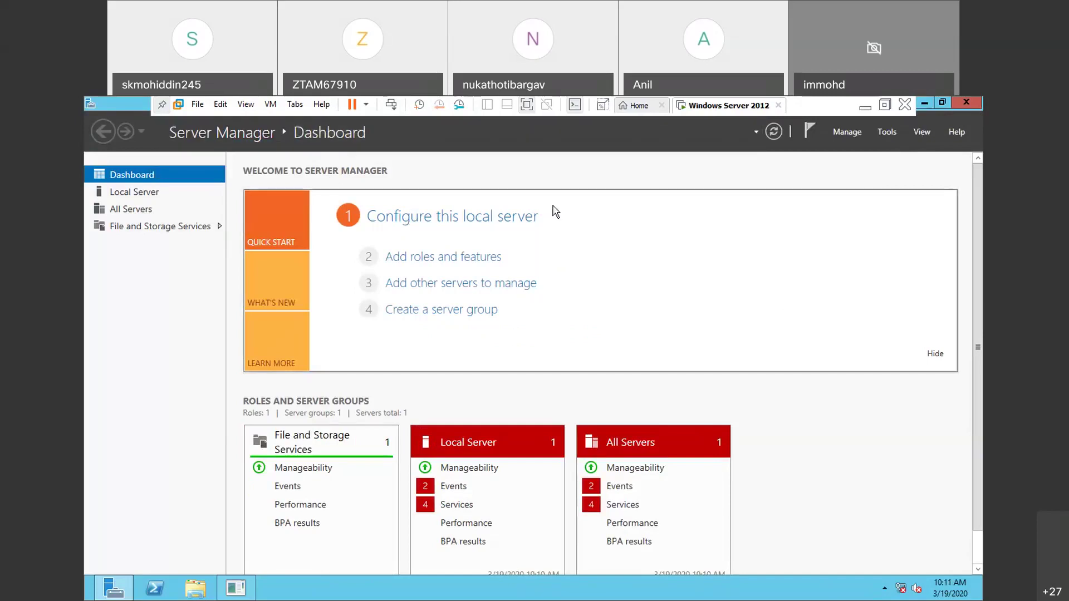
Step: Cancel the Shutdown Event Tracker prompt and minimize Server Manager to reveal the desktop
left_click(971, 102)
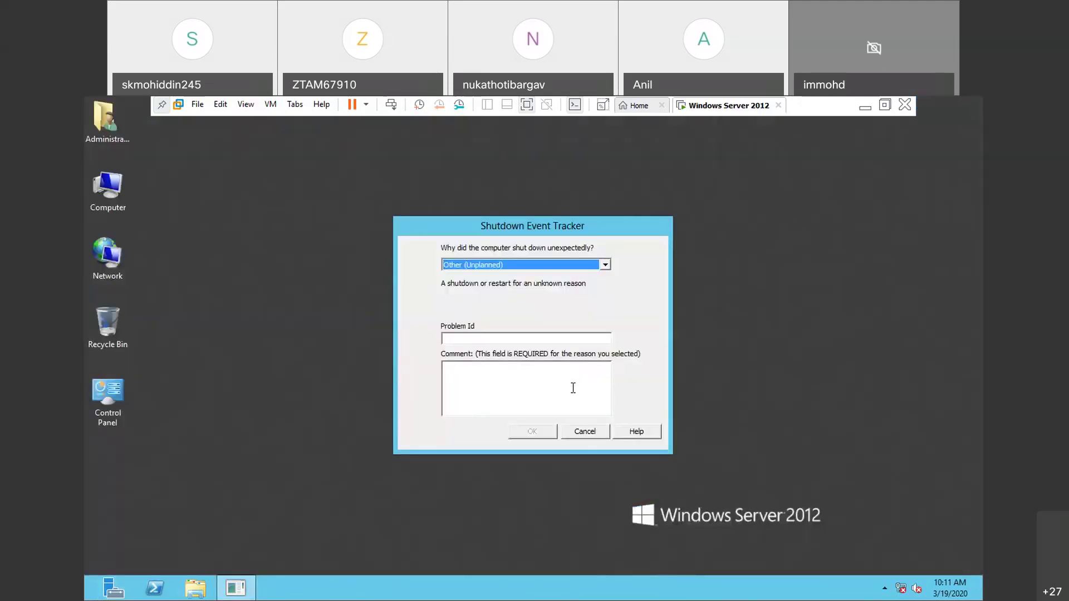
left_click(584, 432)
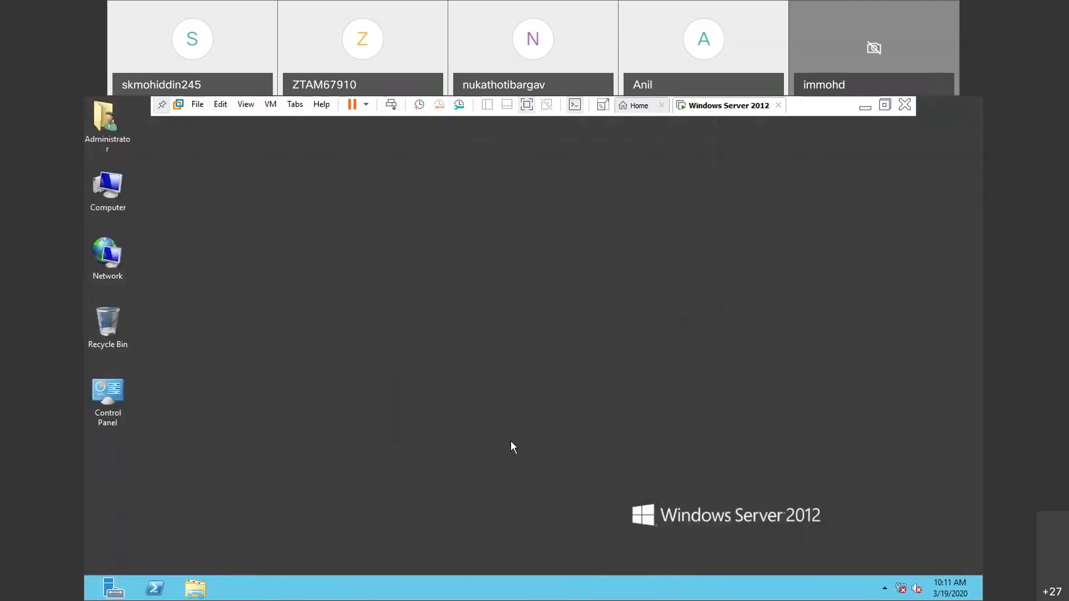
left_click(113, 595)
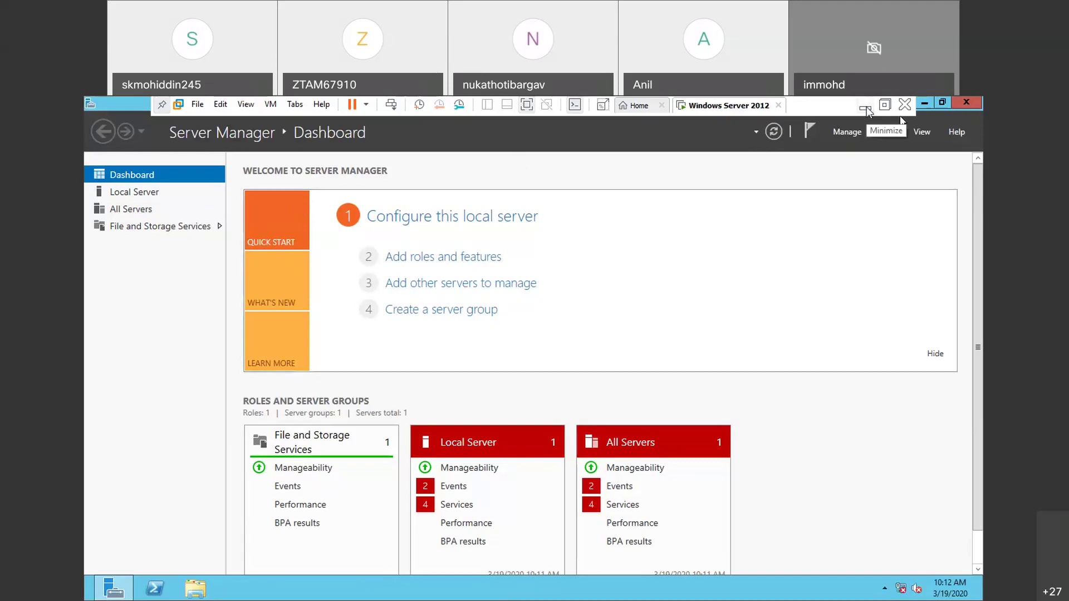
left_click(928, 106)
left_click(929, 105)
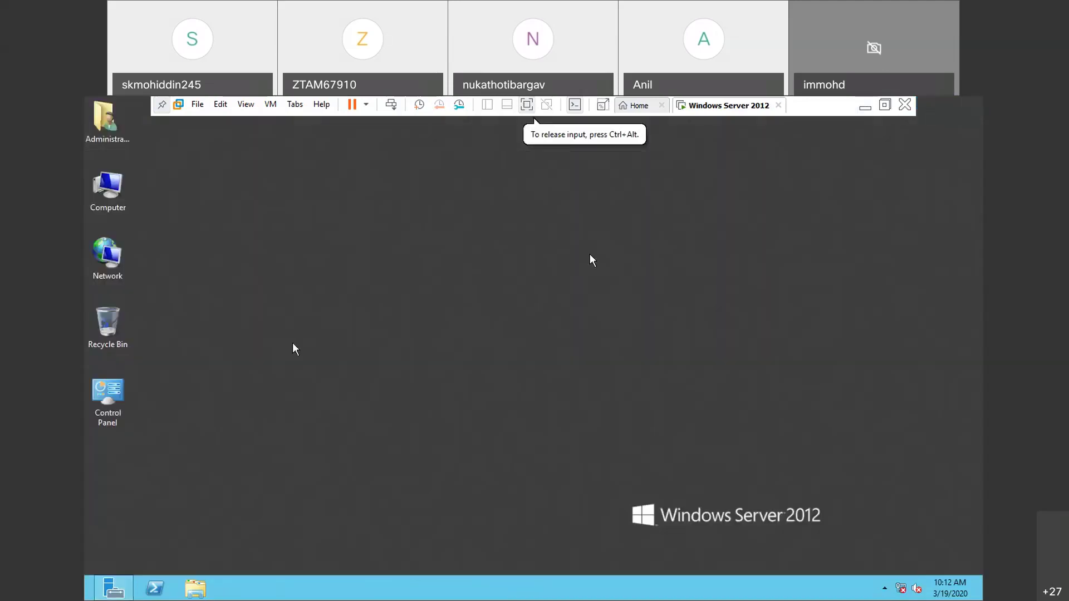
Step: Change the computer name to sys1 in System Properties and close the dialog
right_click(106, 202)
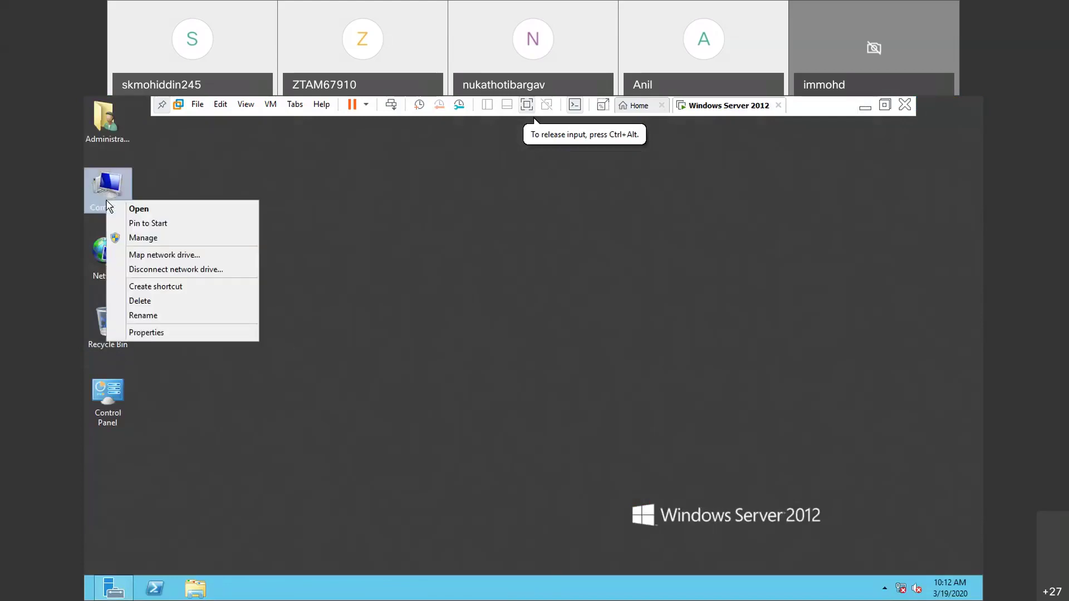
left_click(162, 332)
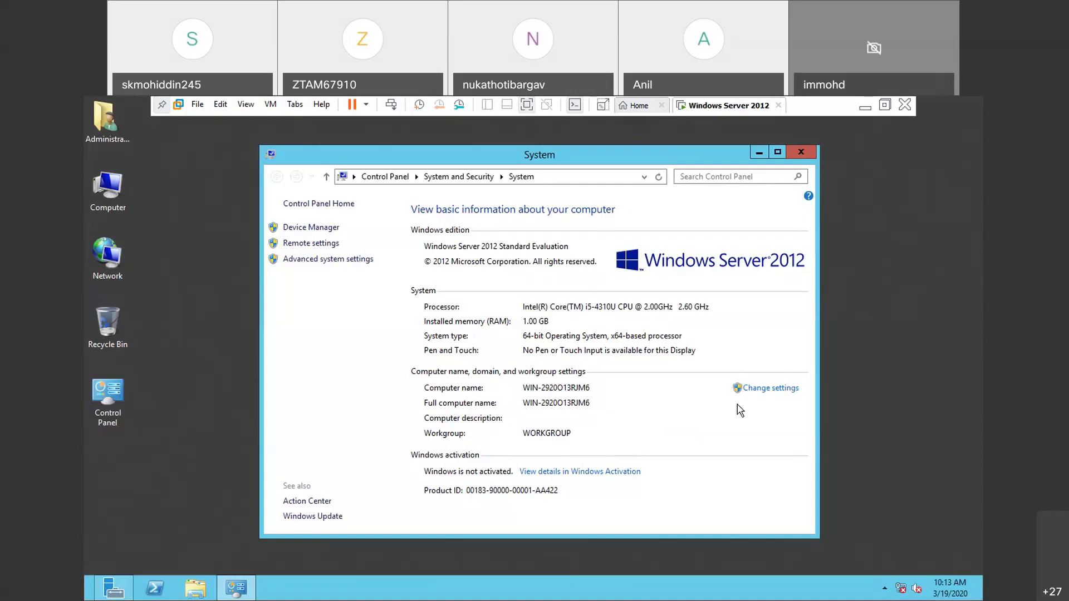
left_click(771, 390)
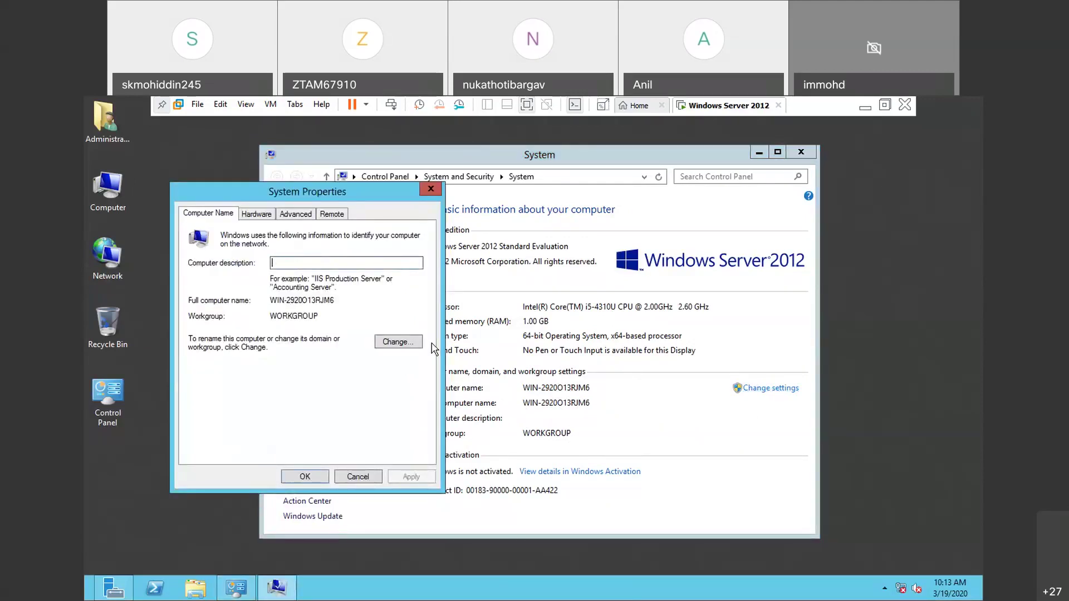
left_click(399, 342)
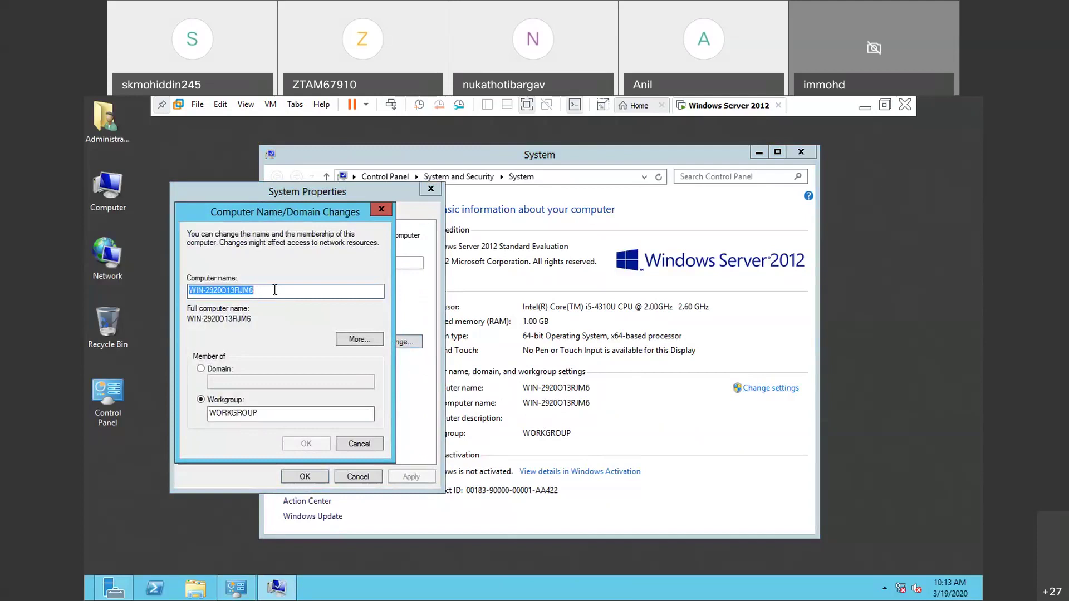
type("sys1")
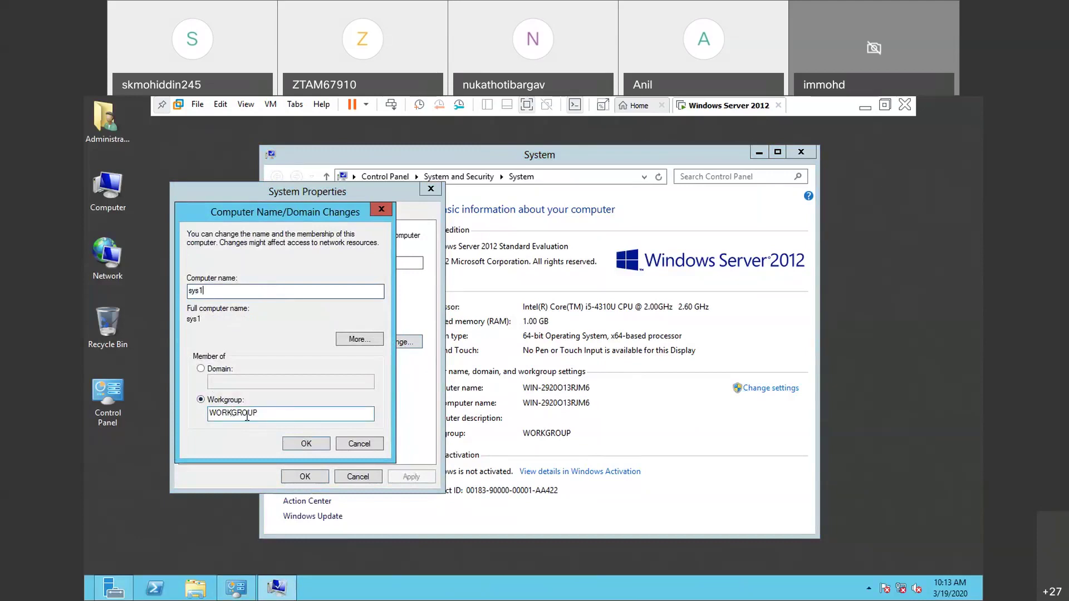
left_click(311, 448)
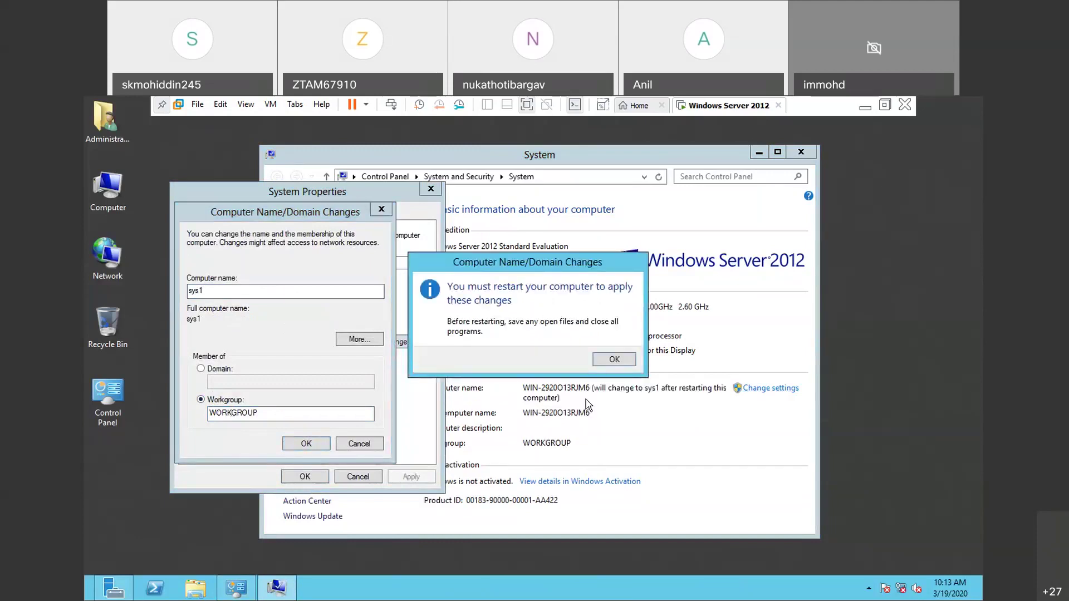
left_click(614, 360)
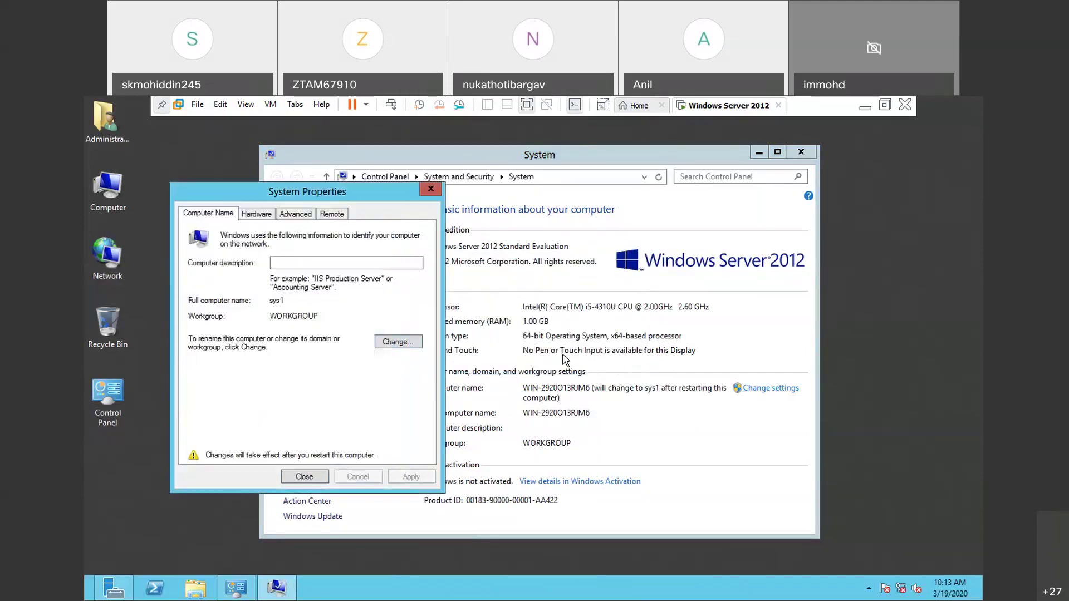
left_click(306, 478)
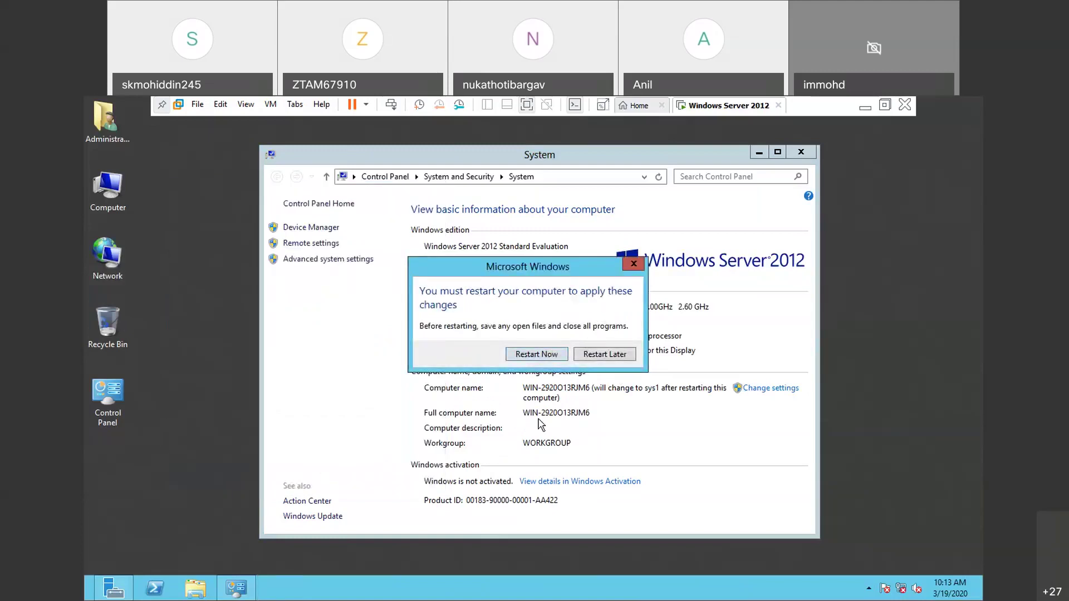
Step: Restart the server to apply the sys1 name and sign back in as Administrator
left_click(548, 356)
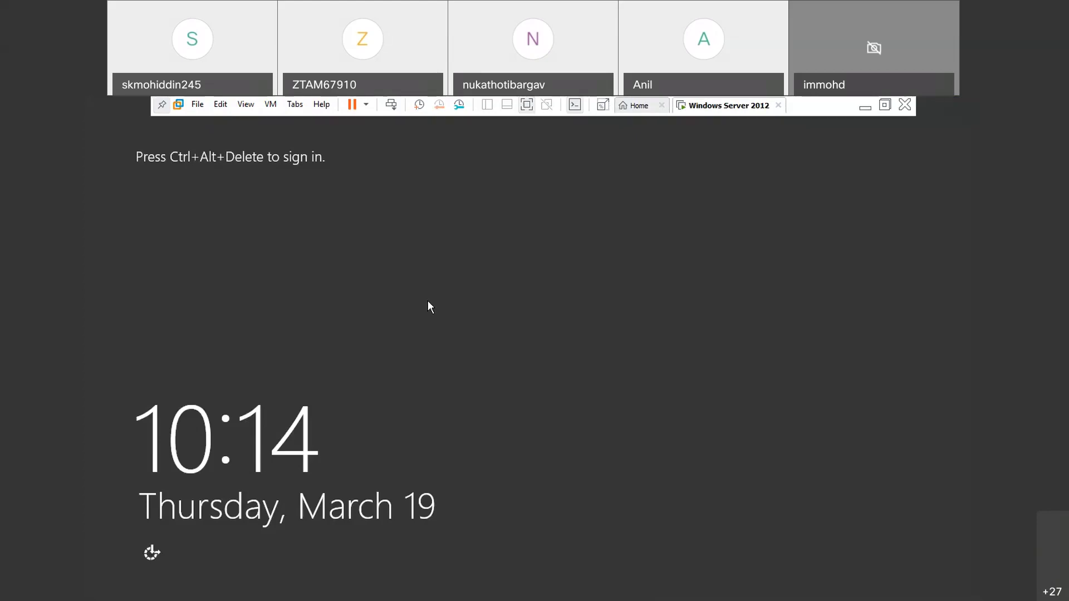
key("ctrl+alt+Insert")
type("Passw")
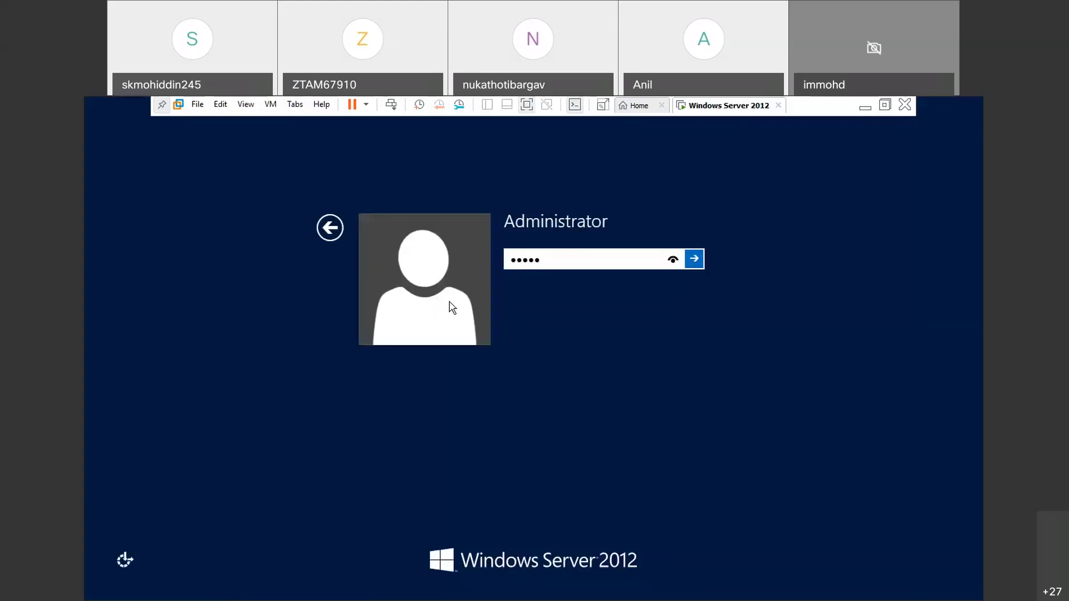
type("ord")
left_click(674, 260)
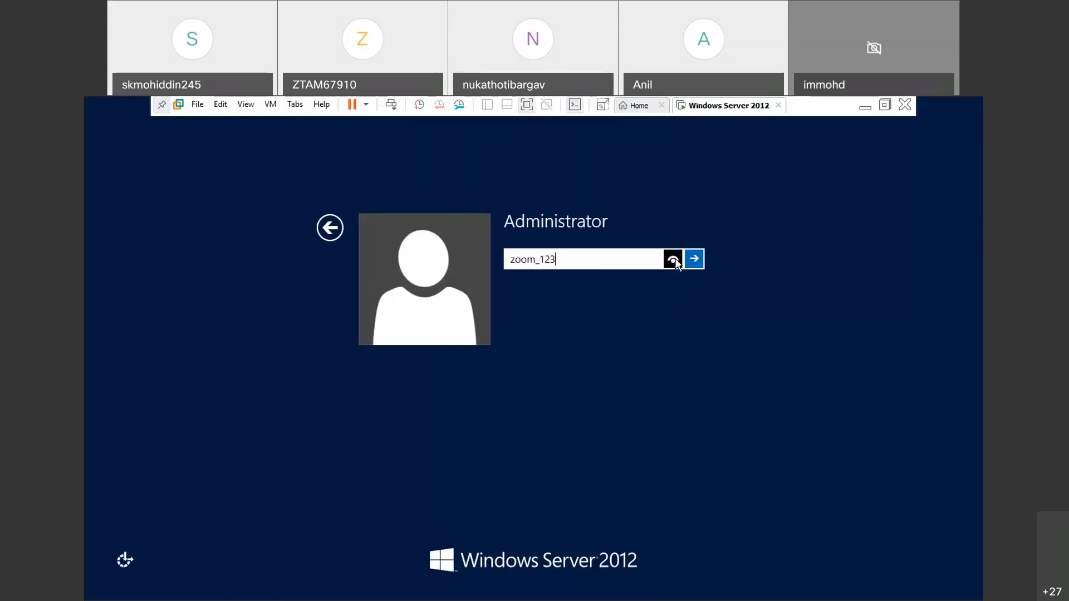
left_click(675, 260)
left_click_drag(675, 262, 657, 272)
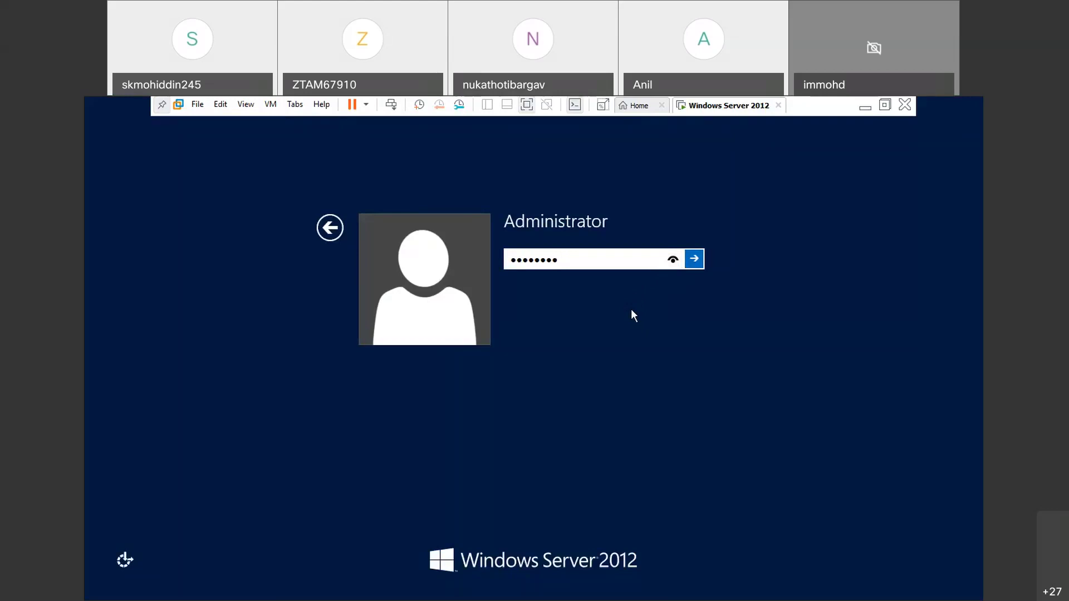
key("Return")
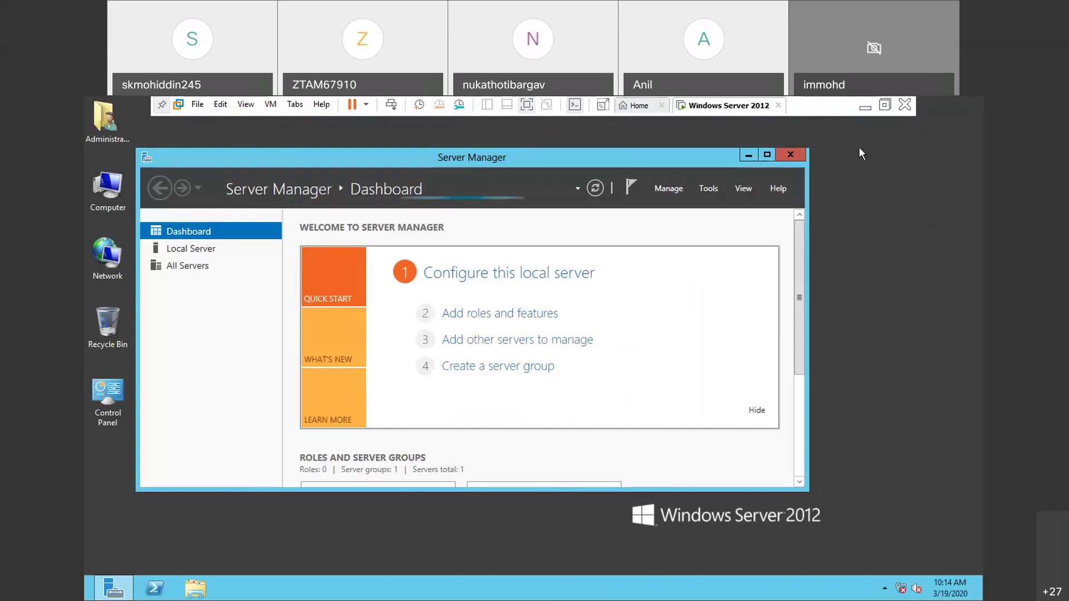
Step: Close Server Manager and check in System properties that the computer is sys1 in WORKGROUP
left_click(790, 156)
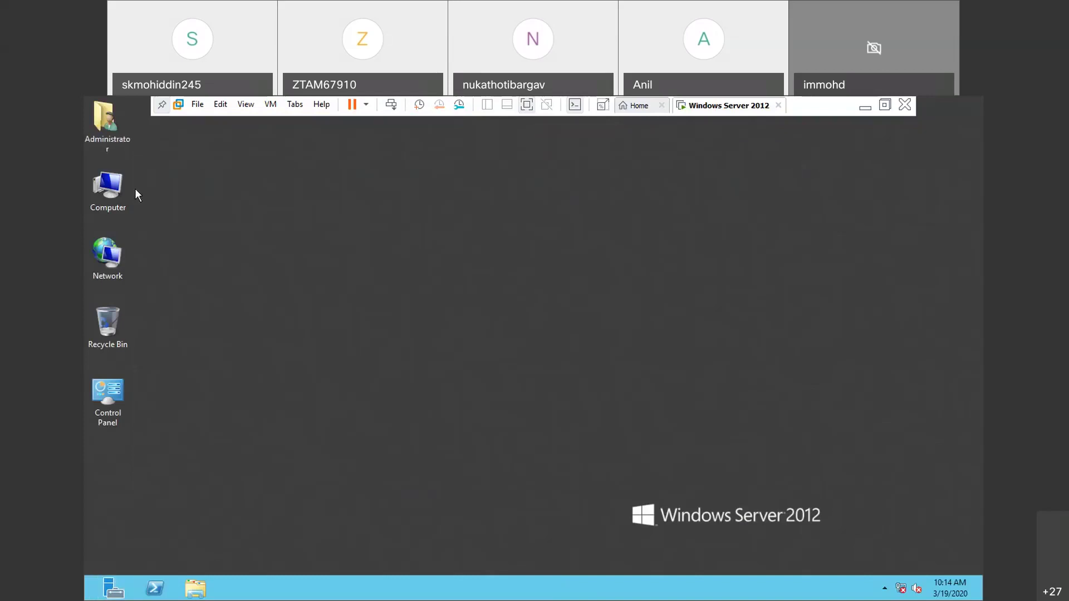
right_click(117, 192)
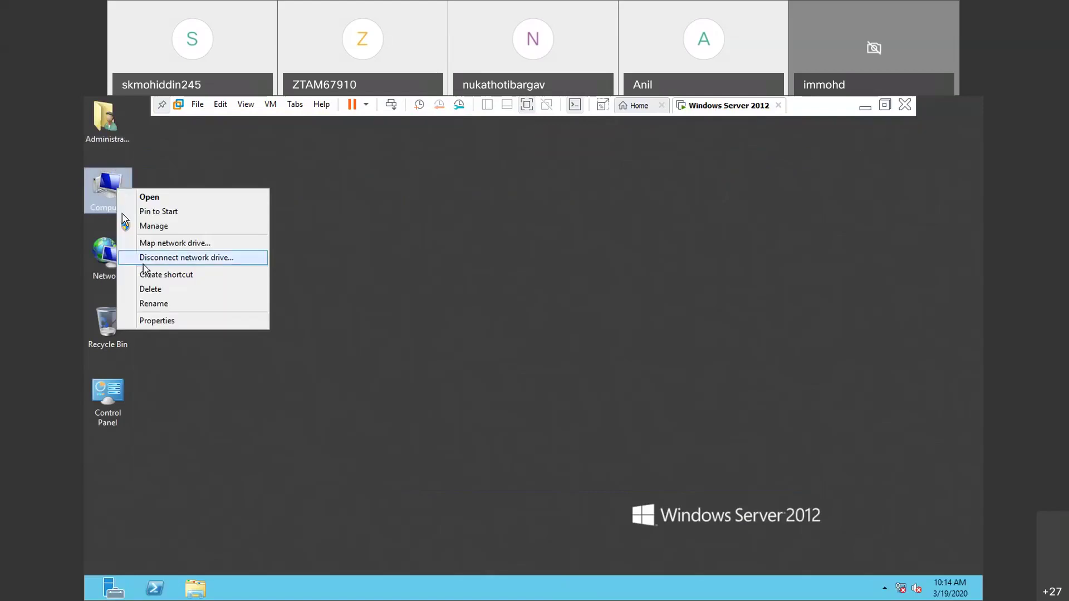
left_click(148, 323)
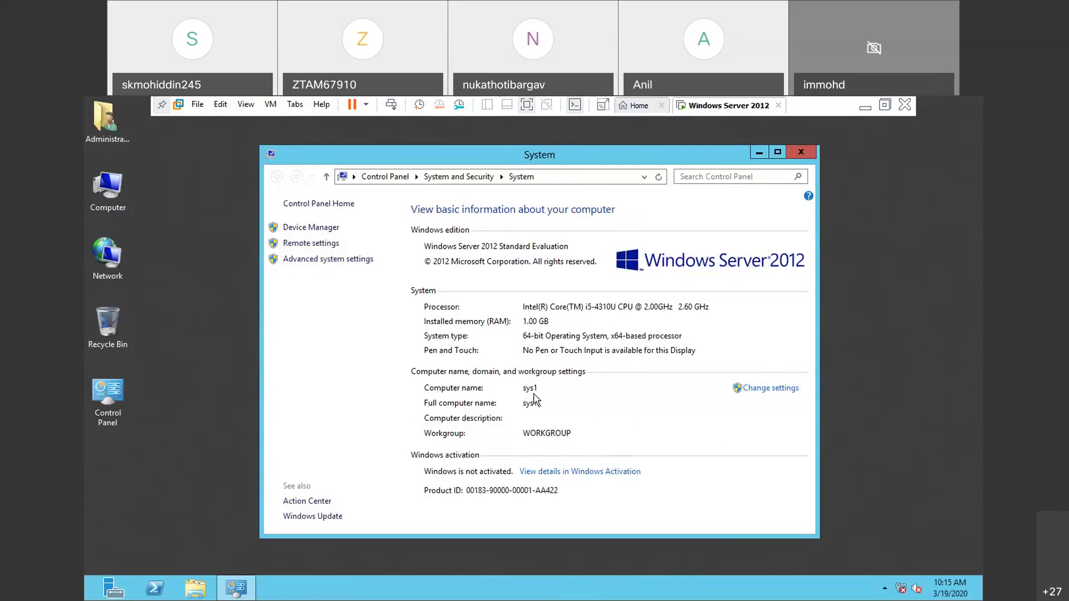
left_click(799, 156)
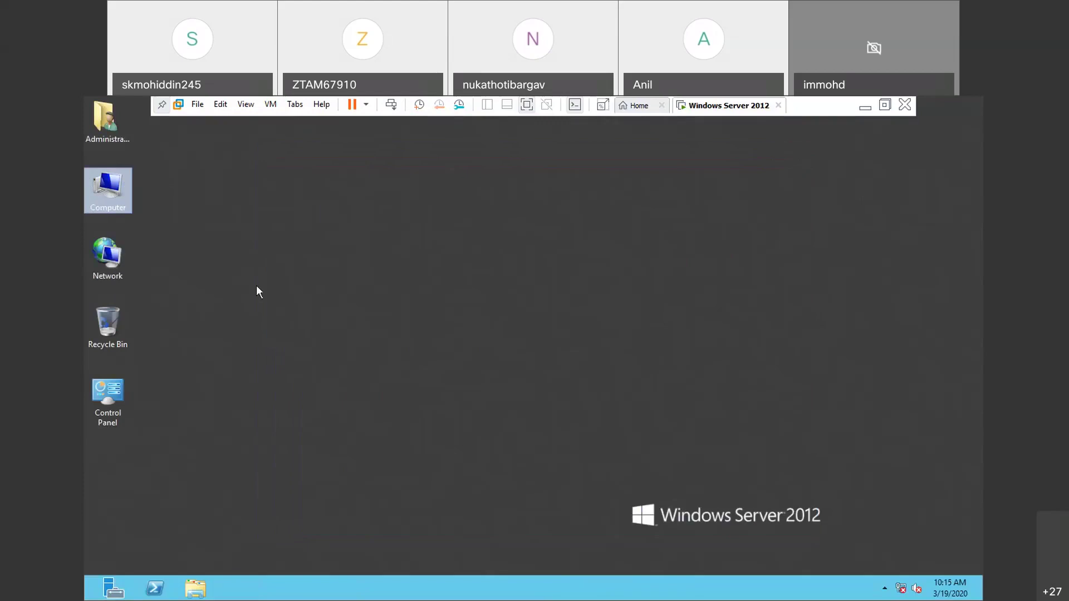
Step: Open the adapter settings from Network and Sharing Center, select Ethernet0, then close both windows
right_click(113, 273)
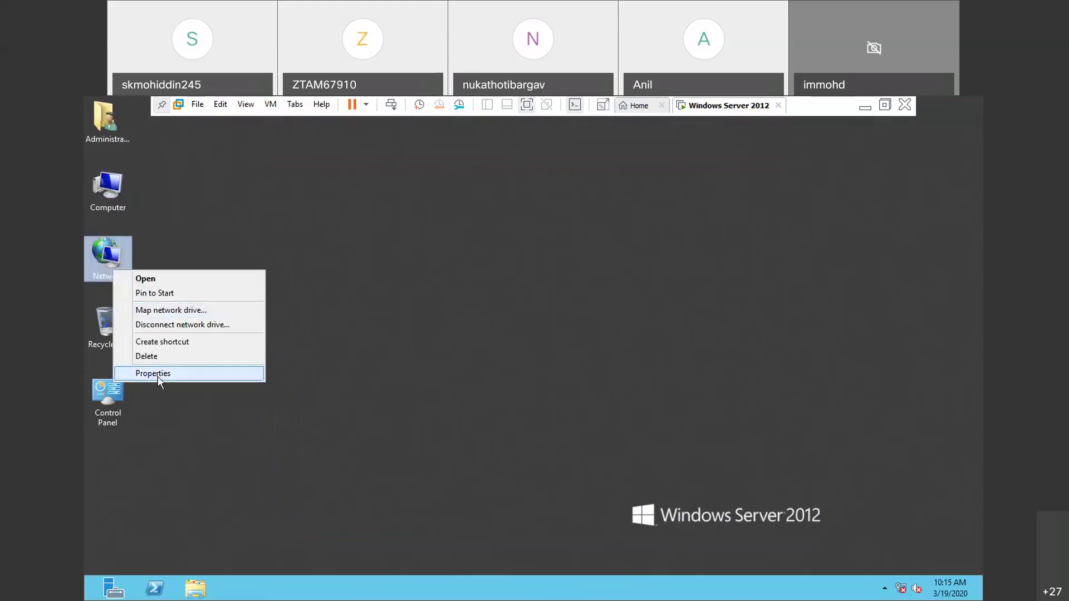
left_click(154, 373)
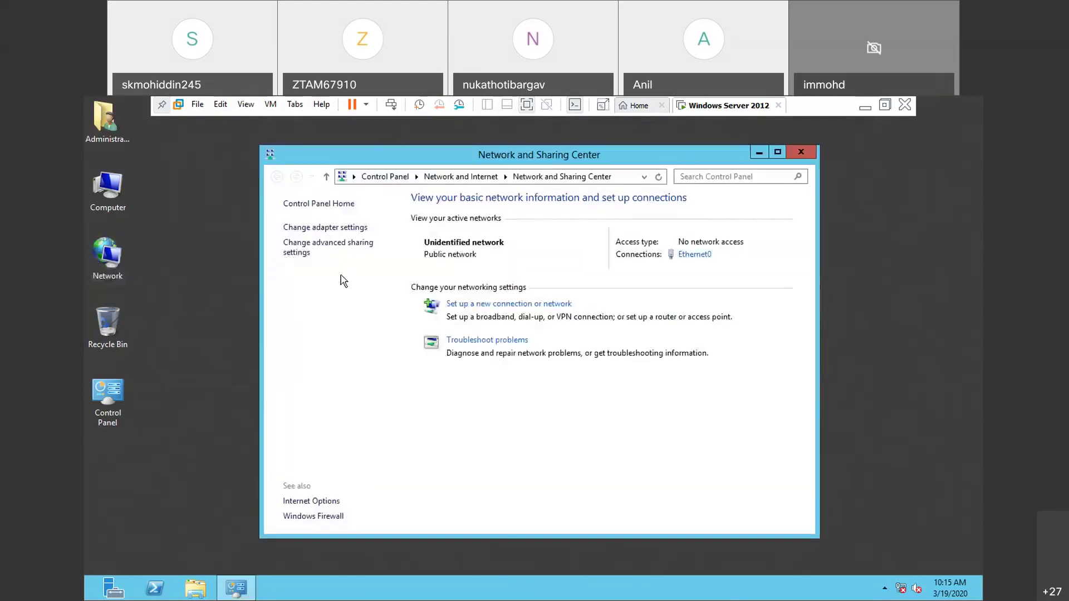
left_click(333, 232)
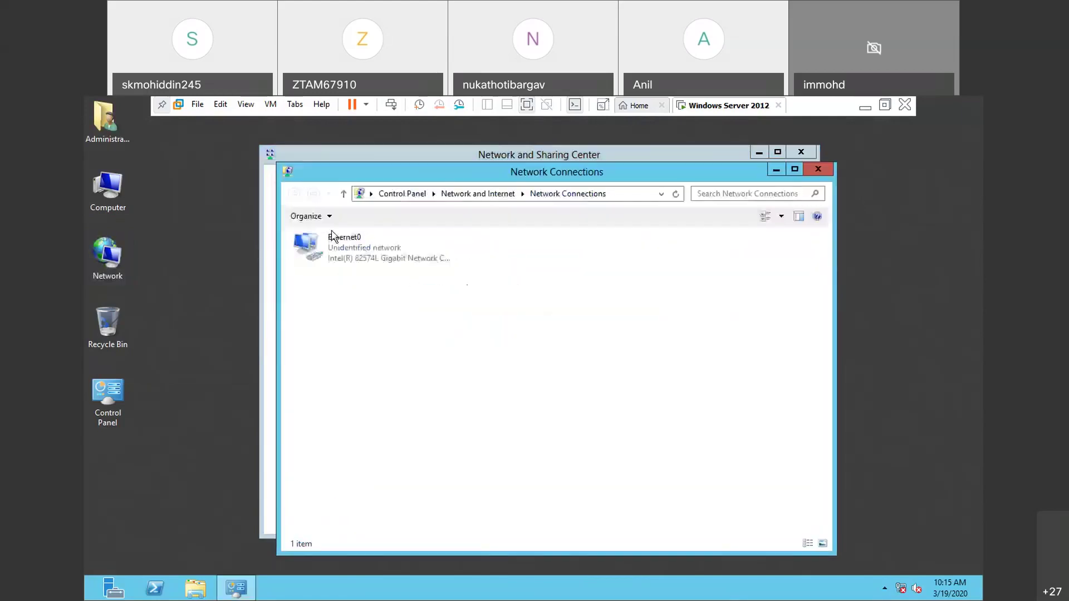
left_click(341, 252)
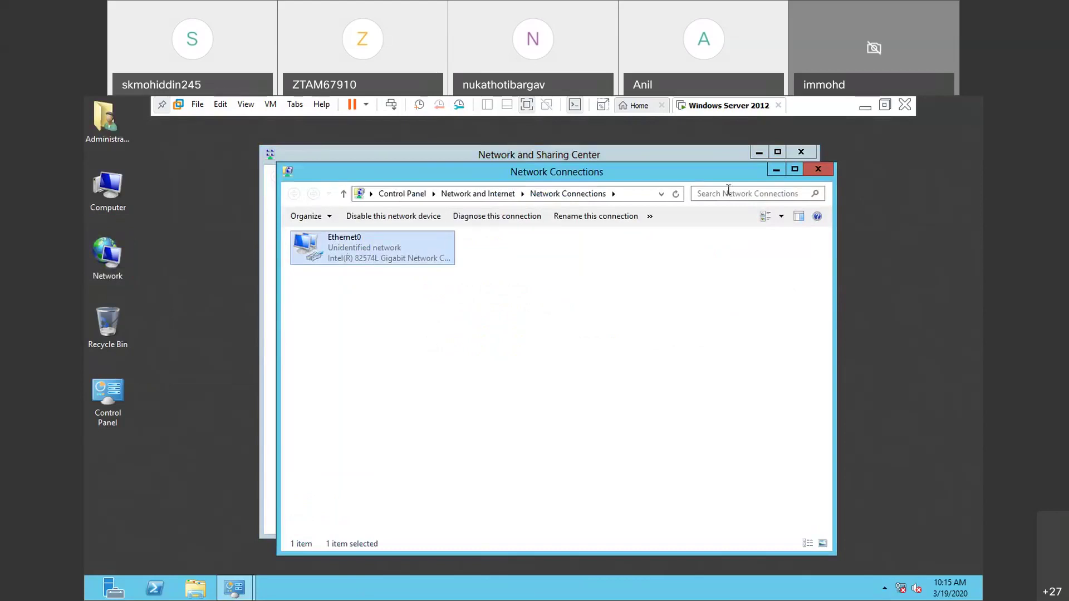
left_click(814, 169)
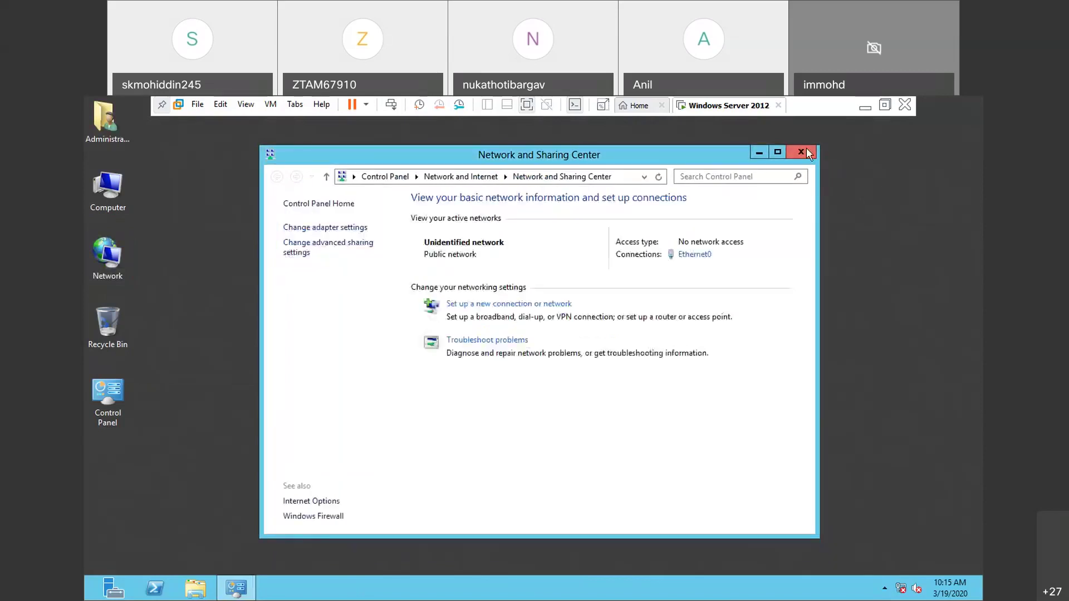
left_click(802, 151)
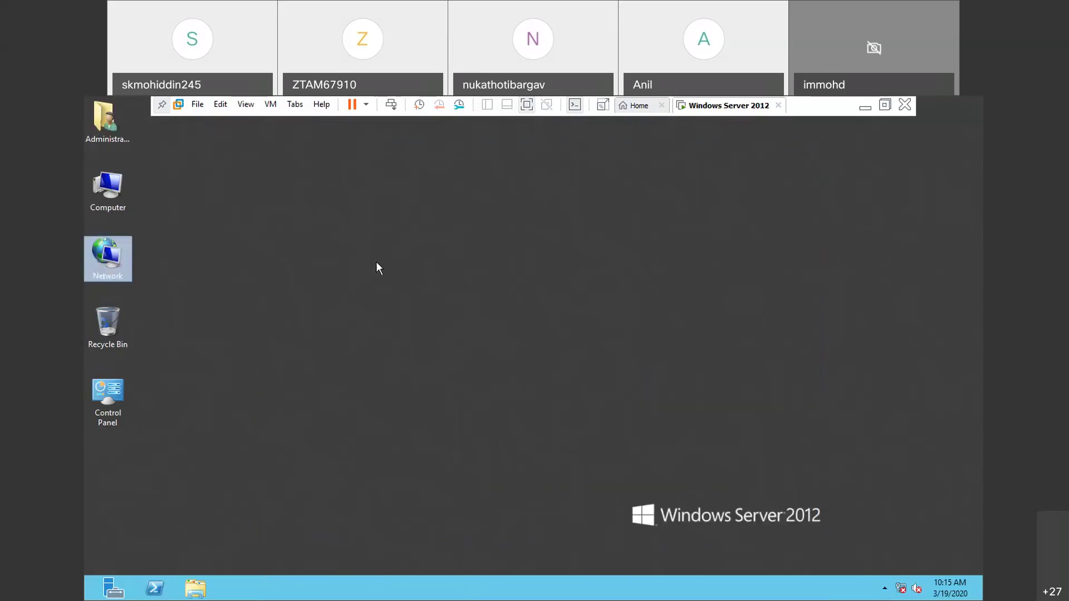
Step: Reopen the network adapter settings and open the Ethernet0 adapter's properties
right_click(107, 257)
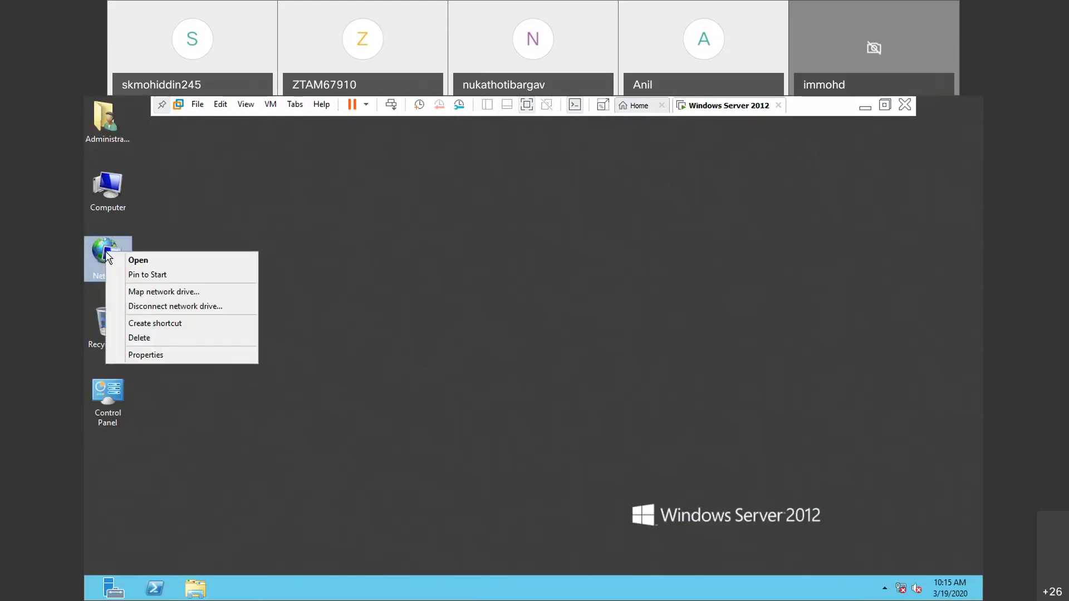
left_click(147, 355)
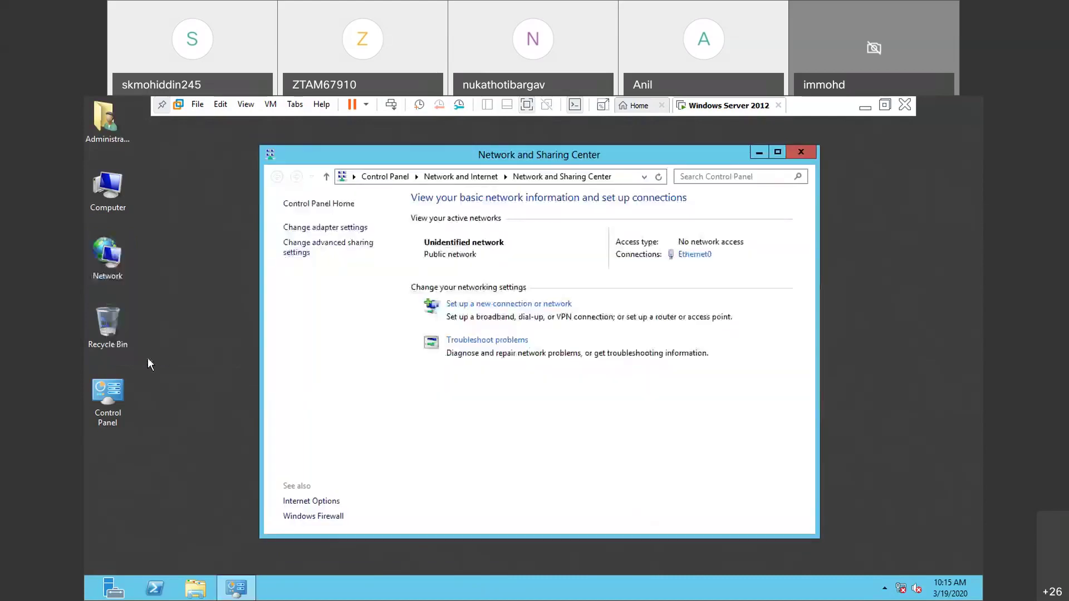
left_click(316, 228)
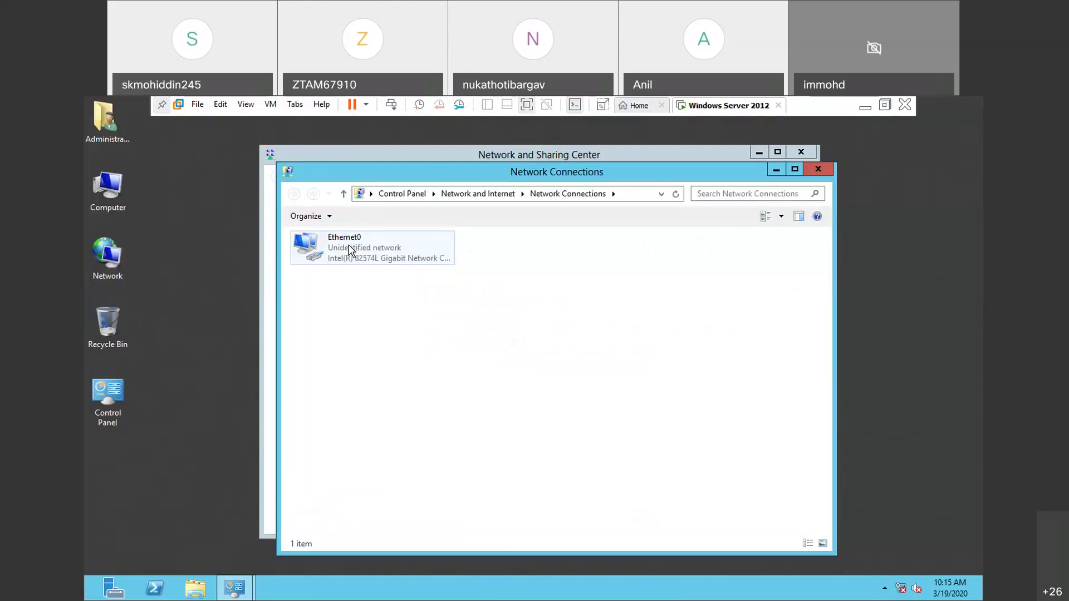
left_click(350, 249)
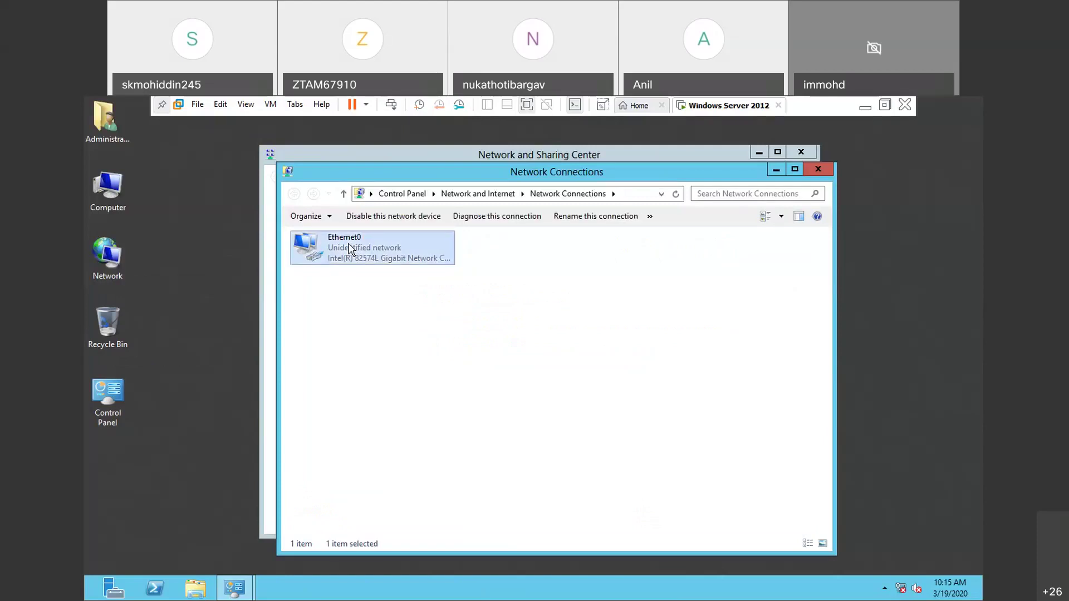
right_click(350, 249)
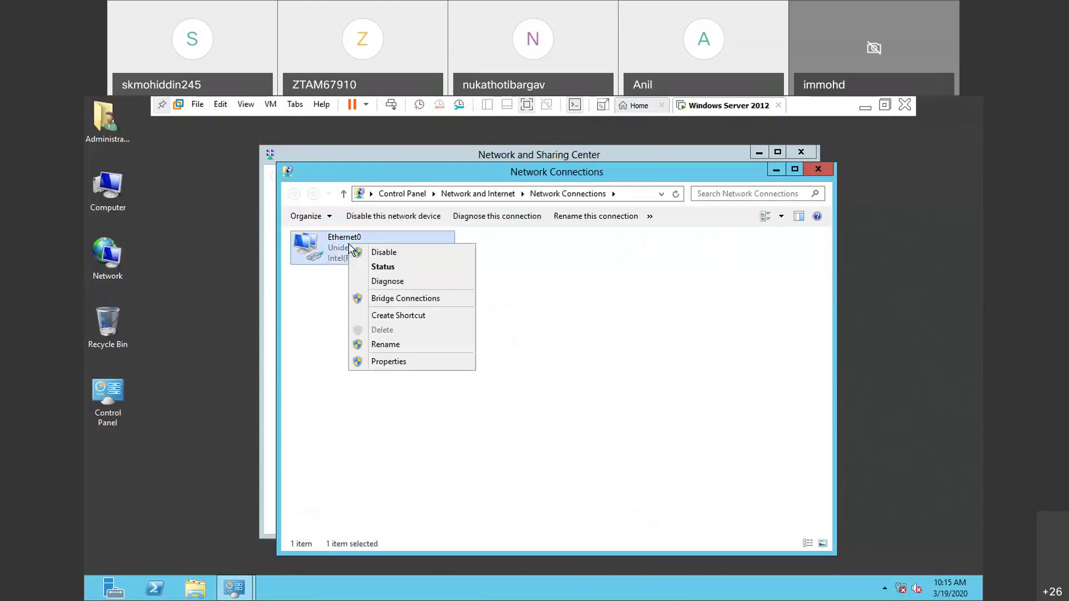
left_click(387, 362)
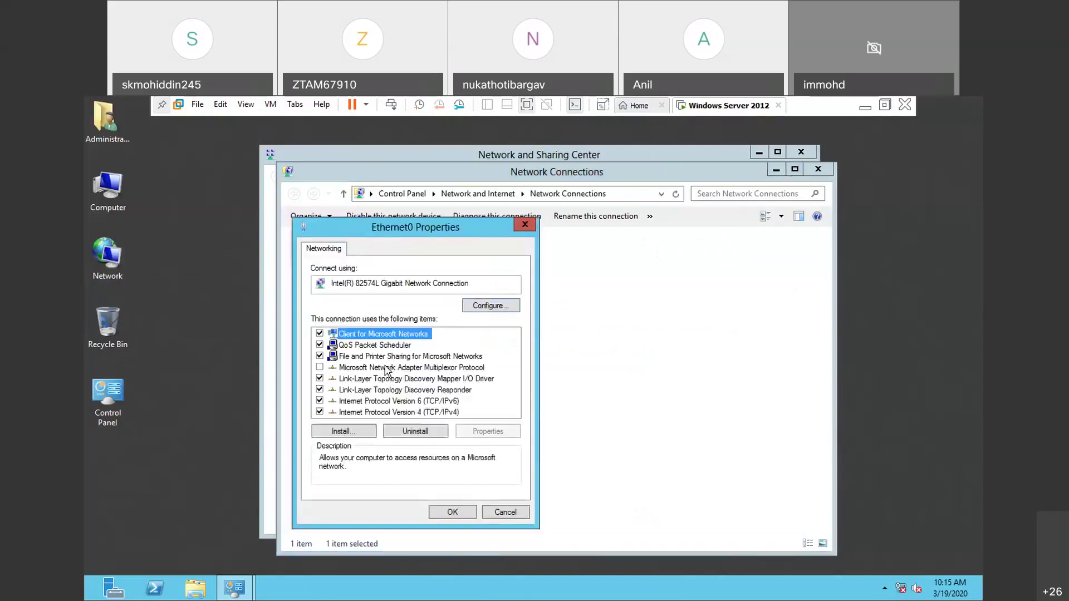
Step: Open Ethernet0's TCP/IPv4 properties, set to static IP 10.0.0.1 with mask 255.0.0.0
left_click(395, 412)
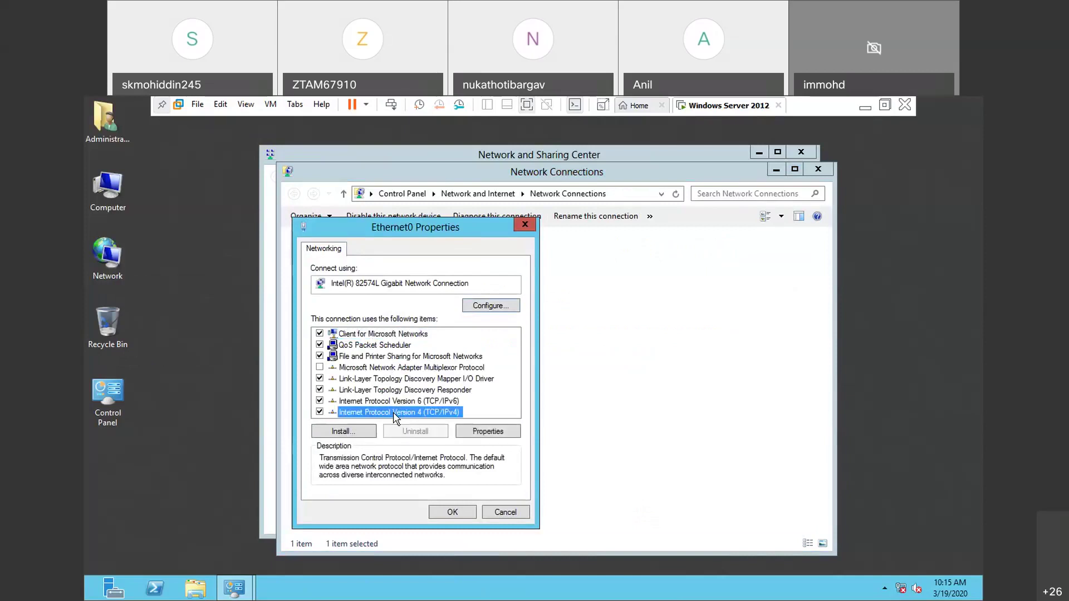
left_click(473, 433)
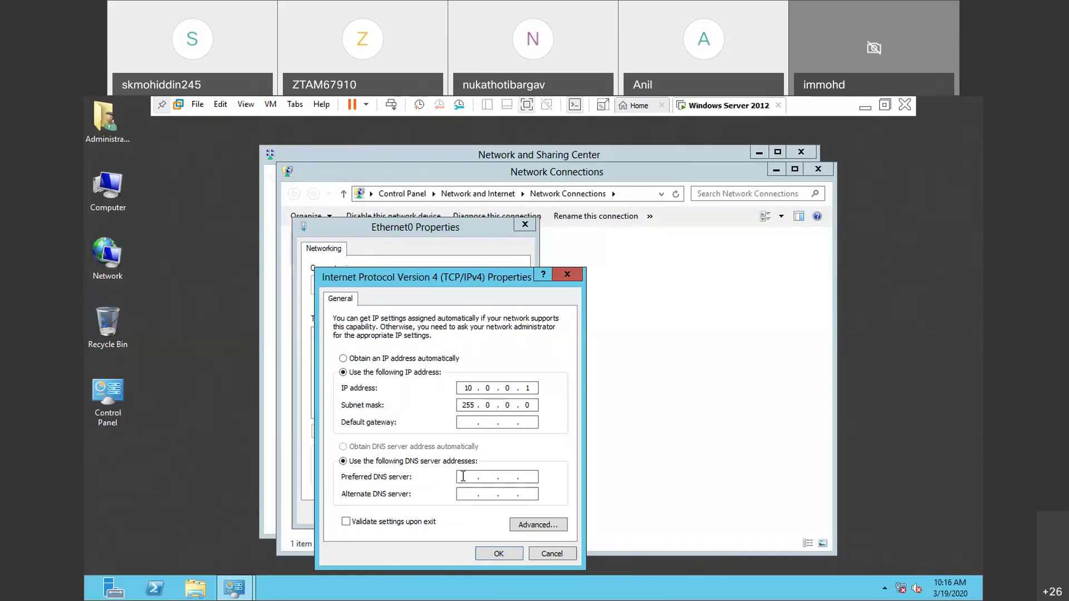
Step: Enter 10.0.0.1 as the preferred DNS server in the IPv4 properties
left_click(463, 476)
type("10")
type("0")
type("0.1")
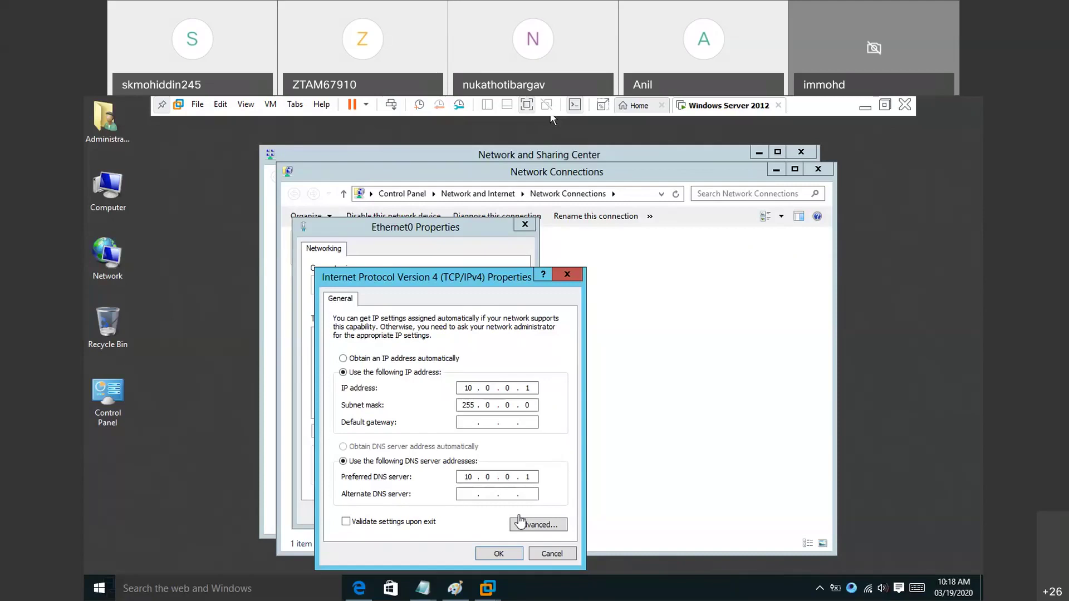
left_click(506, 554)
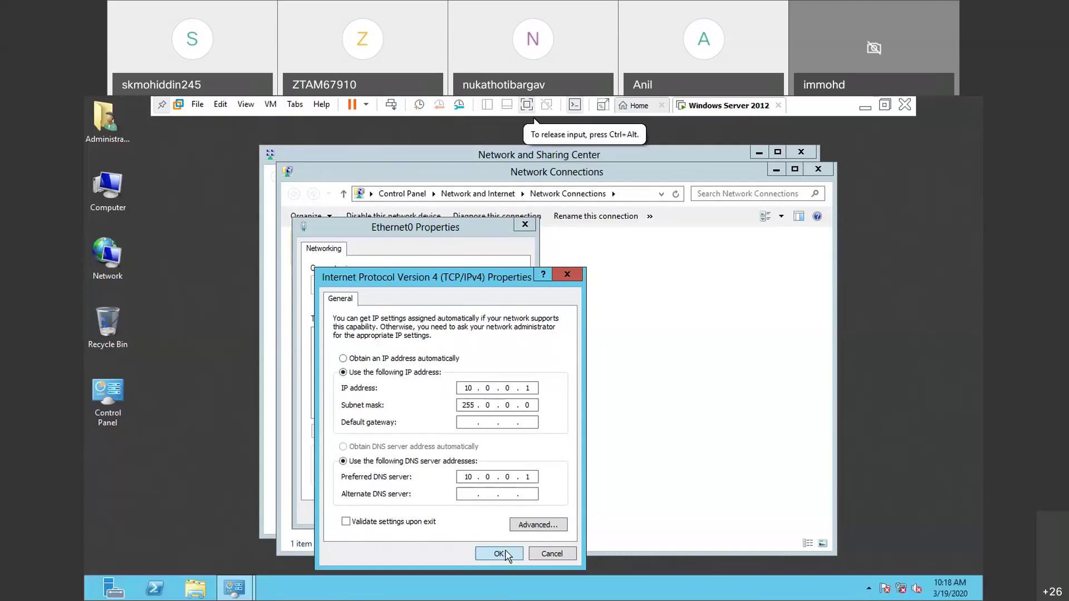
Step: Apply the IPv4 settings, disable and re-enable Ethernet0, and close the network windows
left_click(500, 554)
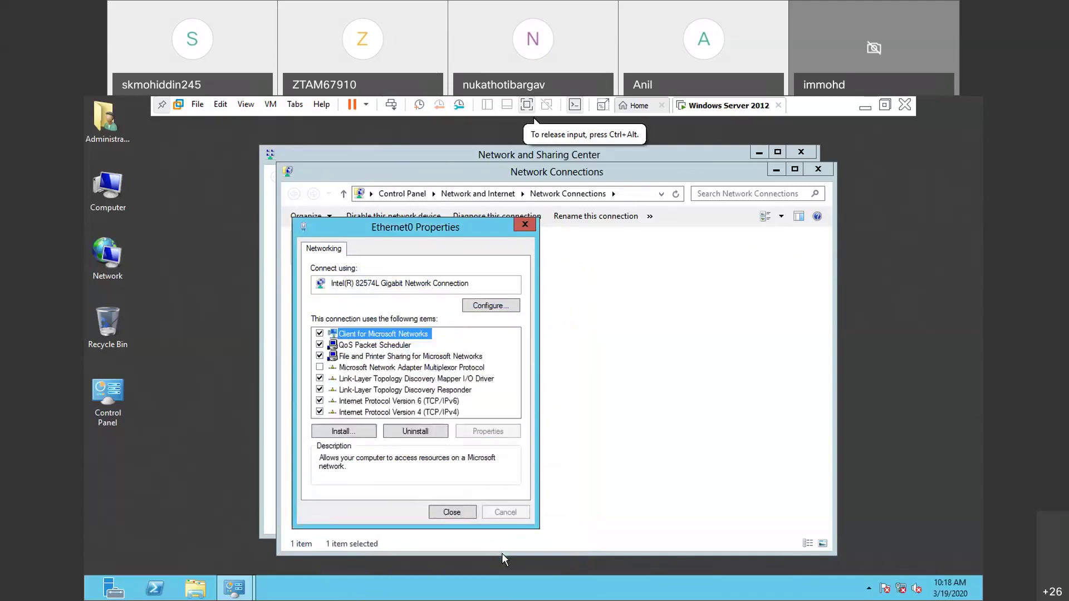
left_click(468, 512)
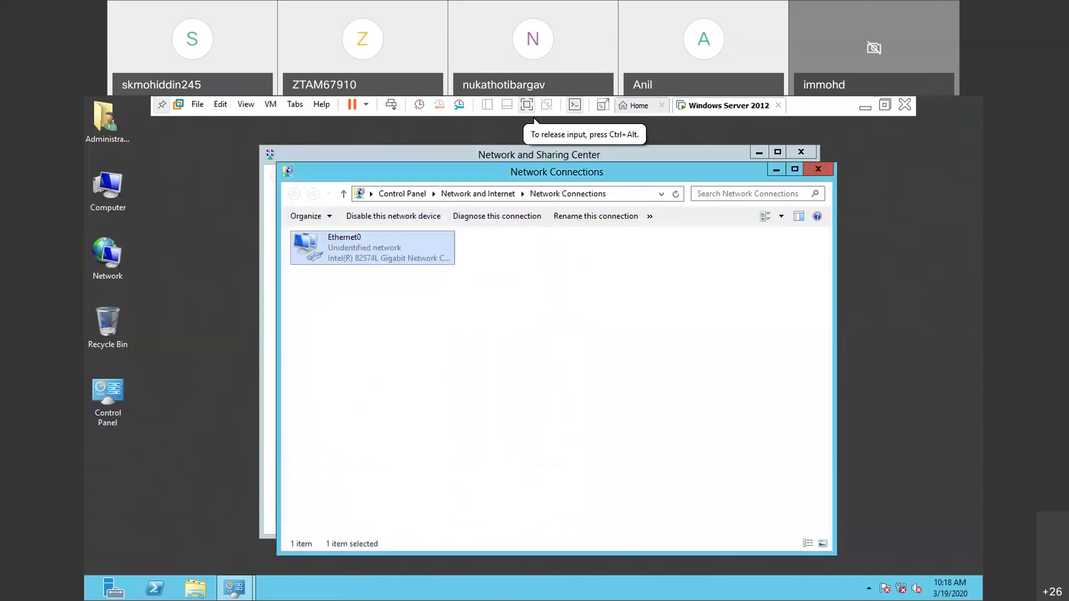
left_click(382, 221)
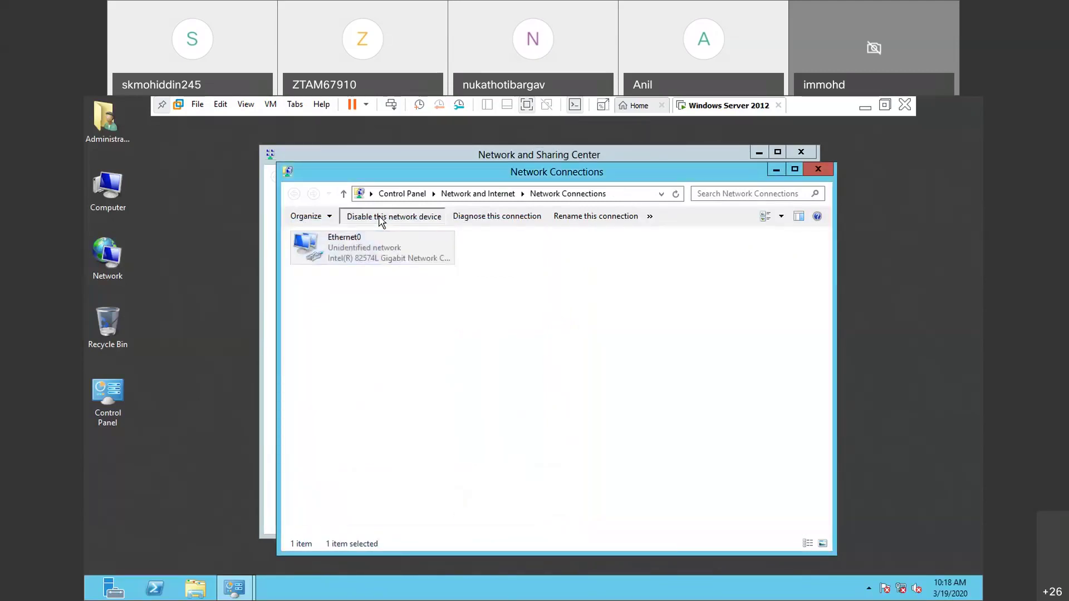
left_click(382, 217)
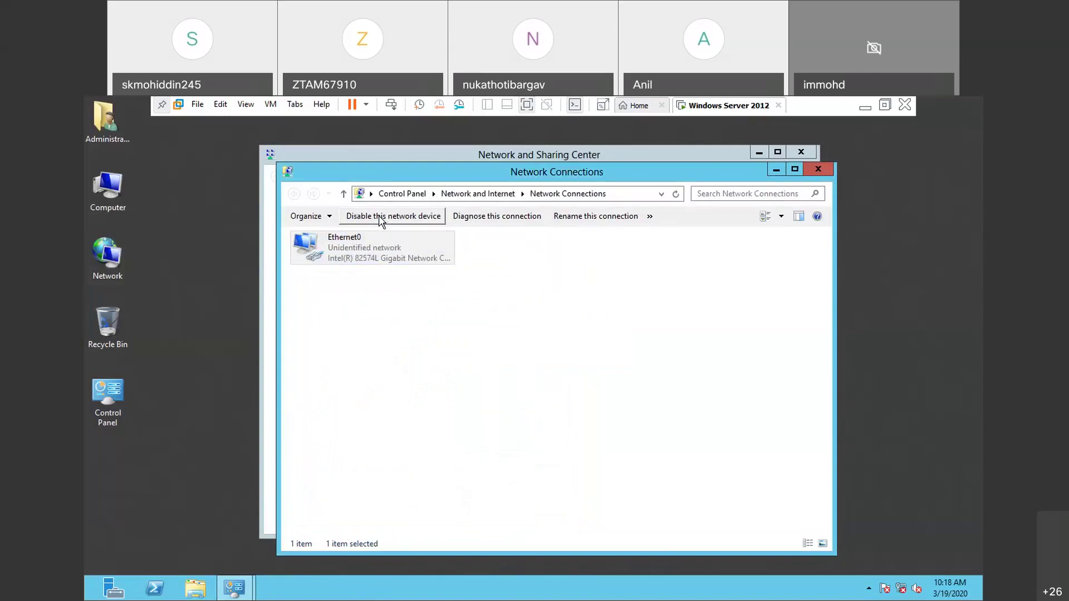
left_click(817, 170)
left_click(802, 152)
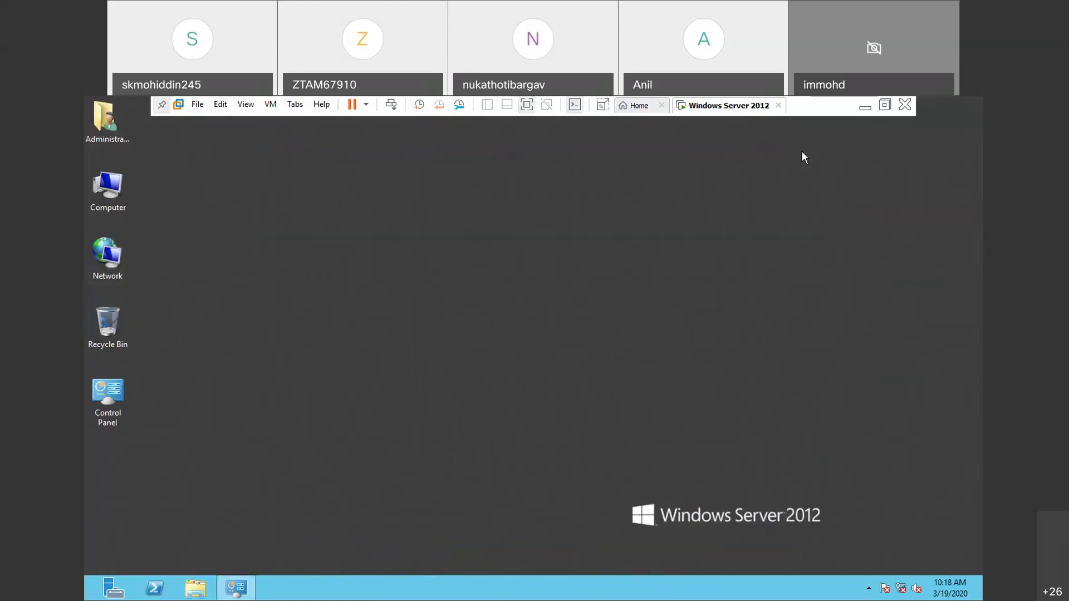
Step: Verify the System details show sys1 in WORKGROUP, then close the System window
left_click(115, 198)
right_click(116, 198)
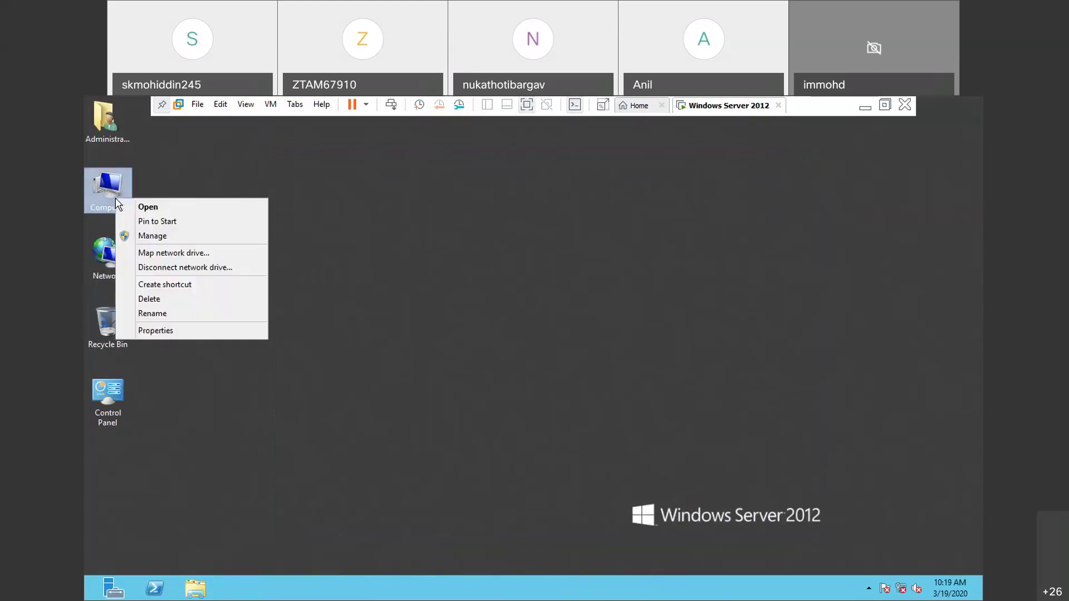
left_click(173, 331)
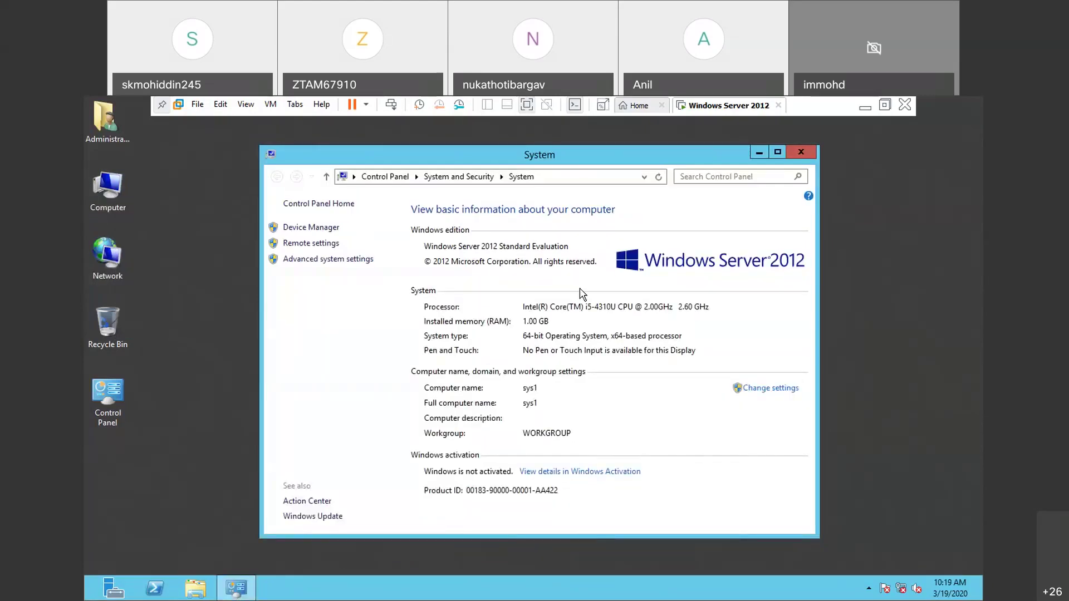
left_click(798, 153)
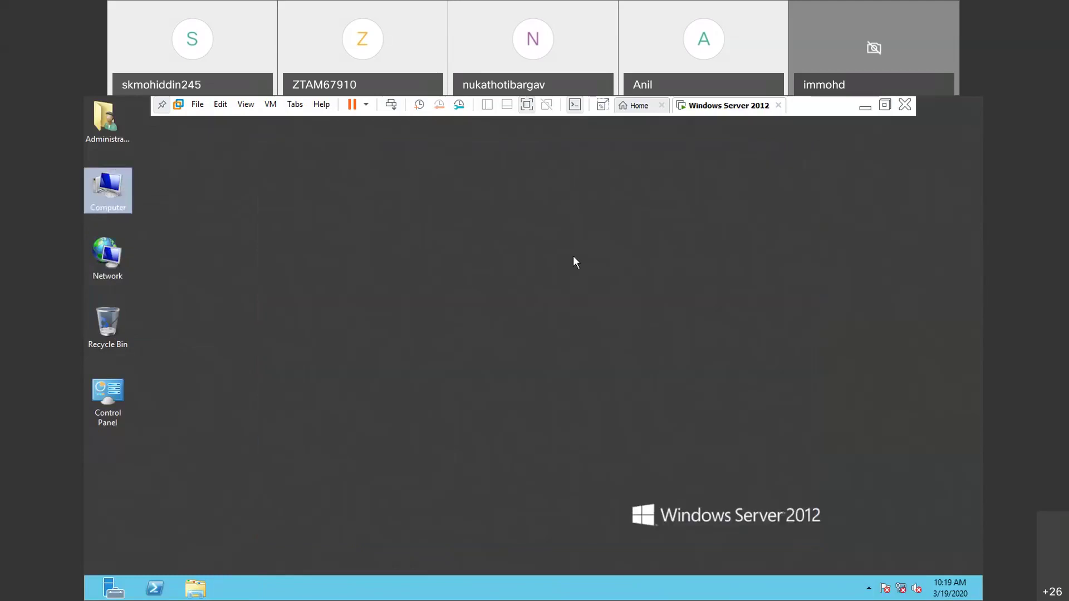
Step: Run 'net accounts' in a command prompt to confirm computer role SERVER, then close it
key("super+r")
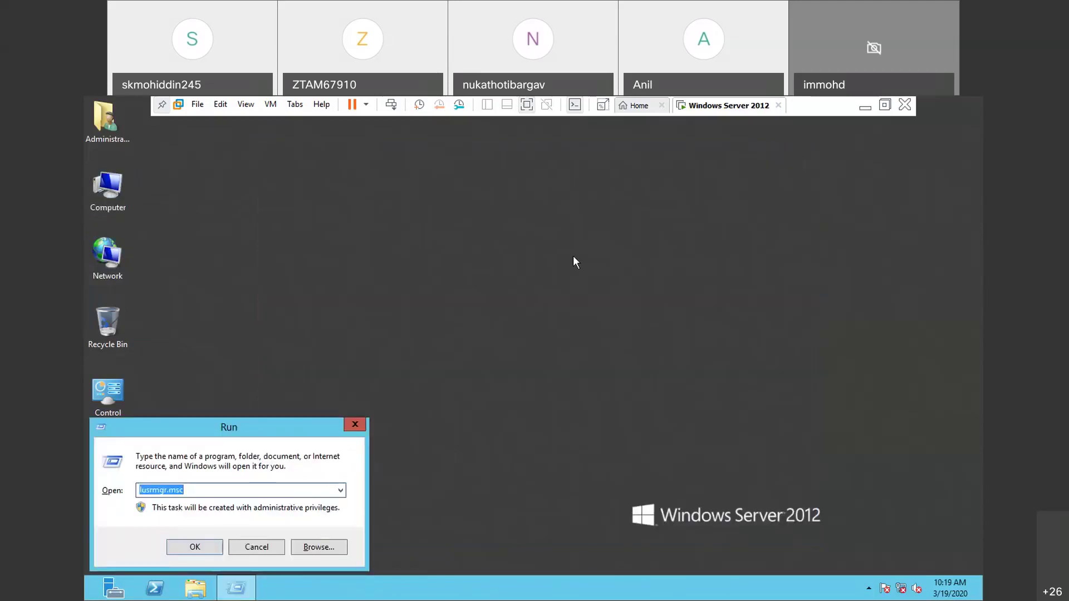
type("cmd")
key("Return")
type("net  a")
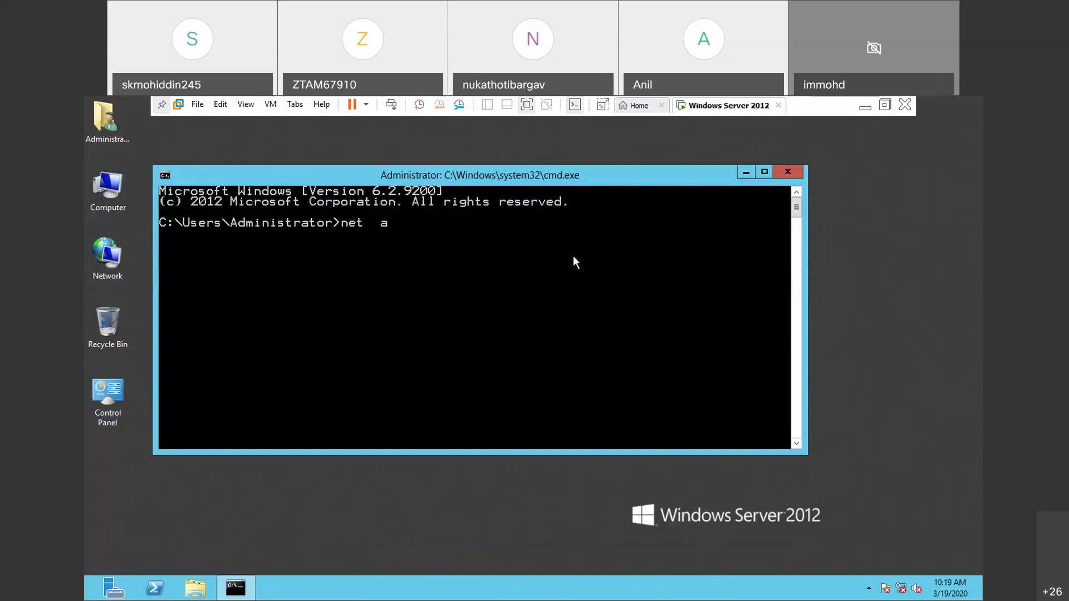
type("ccounts")
key("Return")
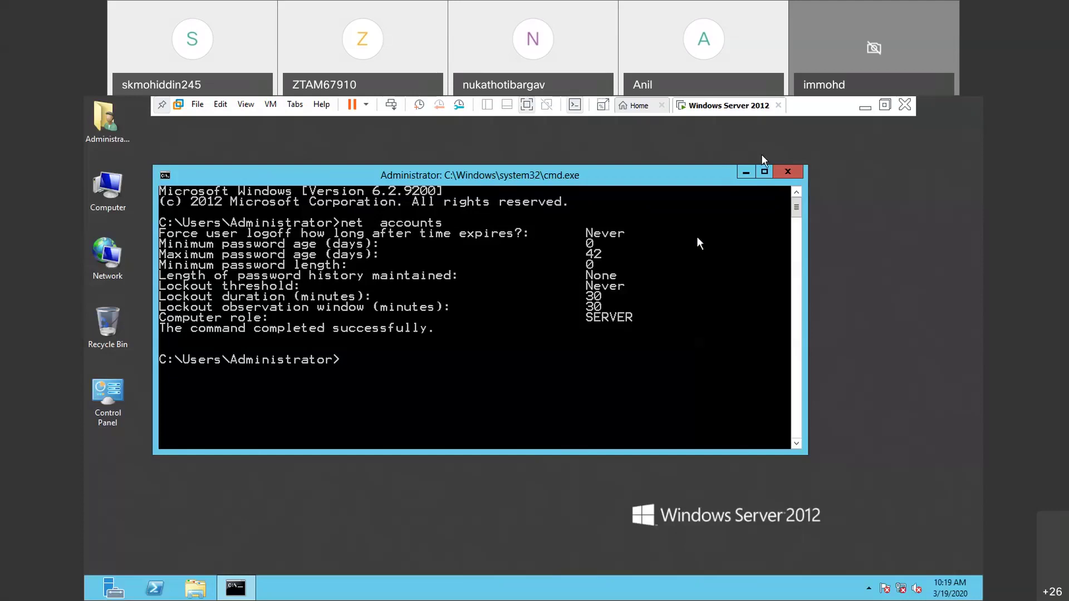
left_click(783, 175)
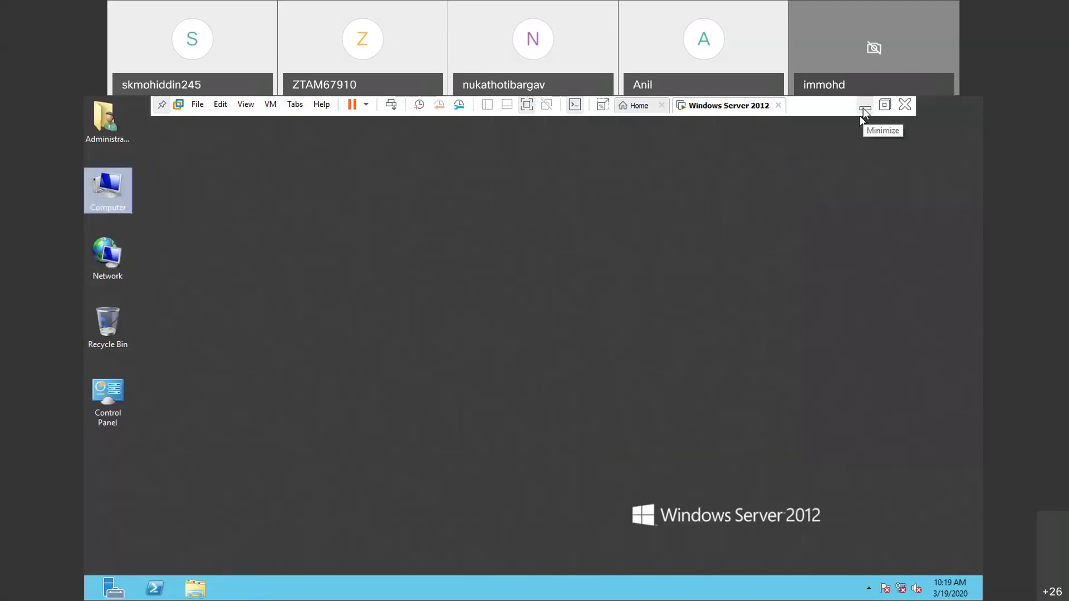
Step: Minimise the virtual machine and bring up the 'mcse practicals' Notepad notes
left_click(864, 108)
mouse_move(423, 588)
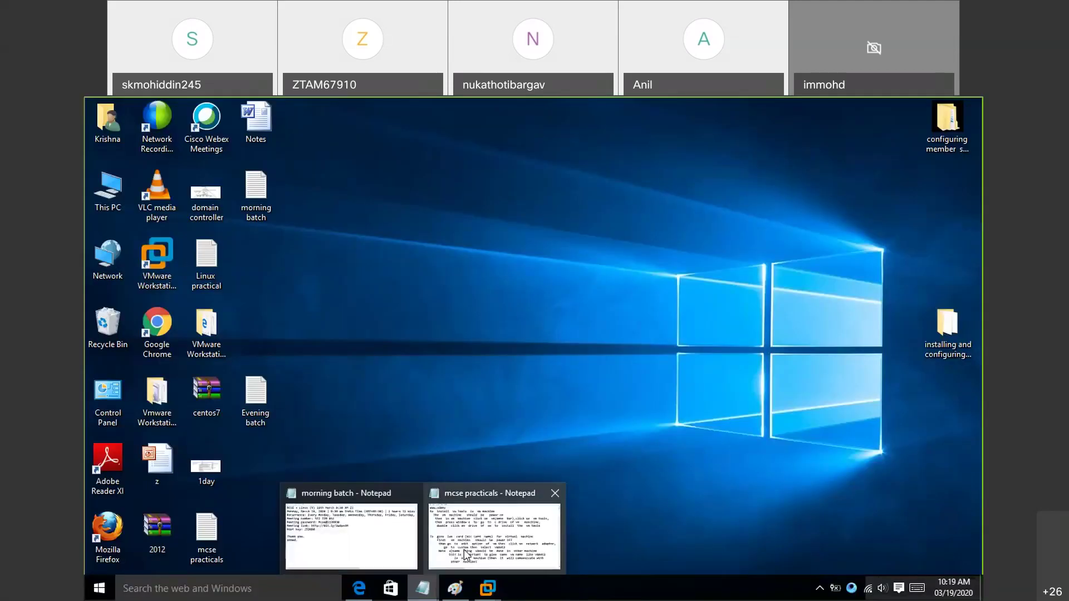
left_click(463, 550)
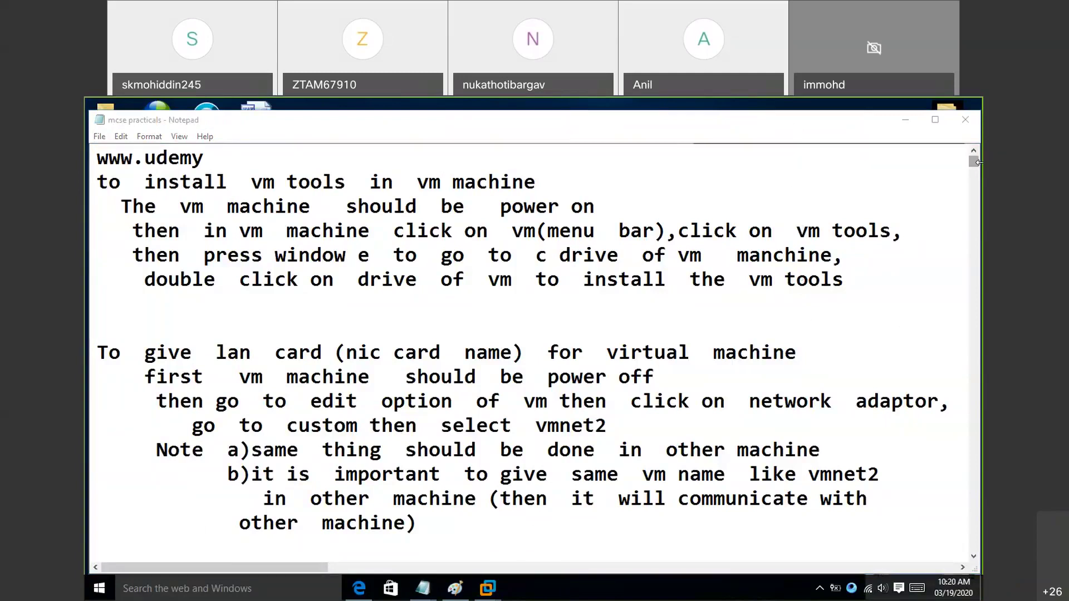
Step: Move through the notes to the Installing active directory domain service section
mouse_move(975, 162)
left_mouse_down()
mouse_move(976, 184)
mouse_move(975, 175)
left_mouse_up()
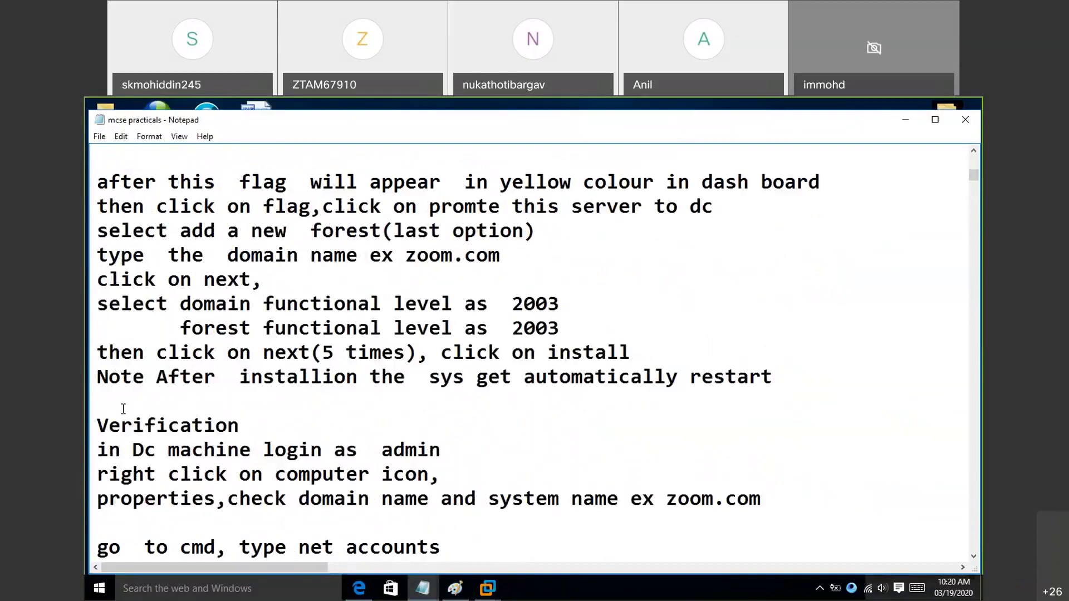
key("Up")
key("Up")
key("Up")
key("Up")
key("Up")
key("Up")
key("Up")
key("Up")
key("Up")
key("Up")
key("Up")
key("Up")
key("Up")
key("Up")
key("Up")
key("Up")
key("Up")
key("Up")
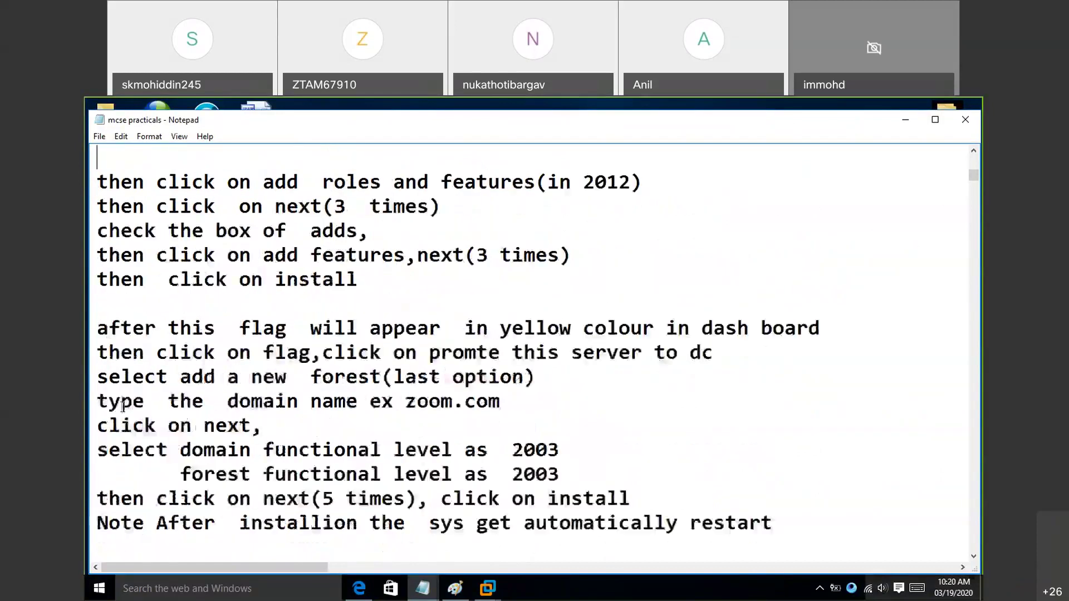
key("Up")
key("Up")
key("Up")
key("Up")
key("Up")
key("Up")
key("Up")
key("Up")
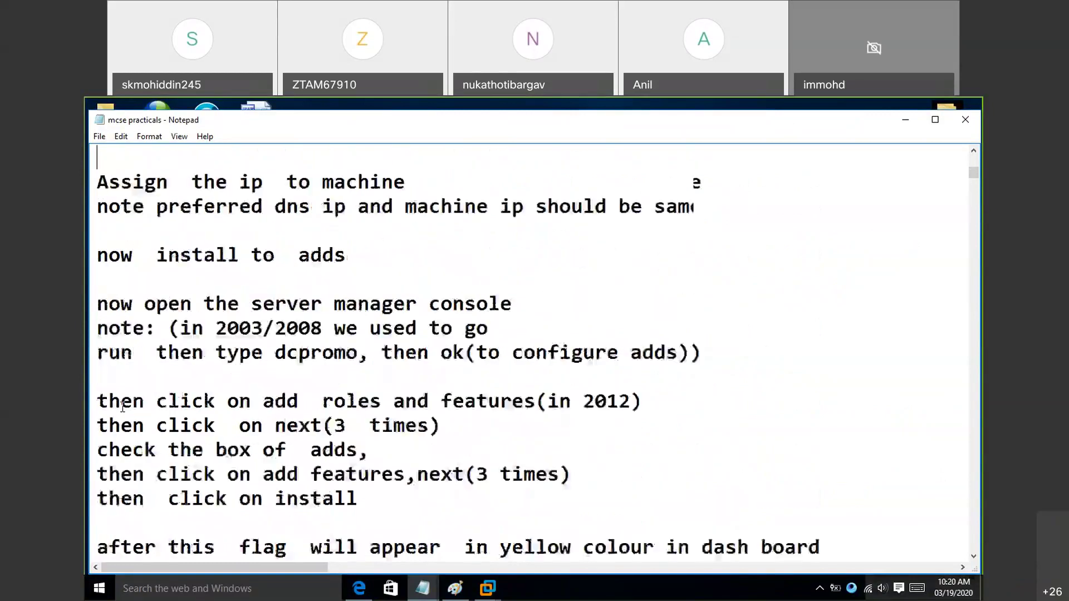
key("Up")
key("Up")
key("Up")
key("Up")
key("Up")
key("Up")
key("Up")
key("Up")
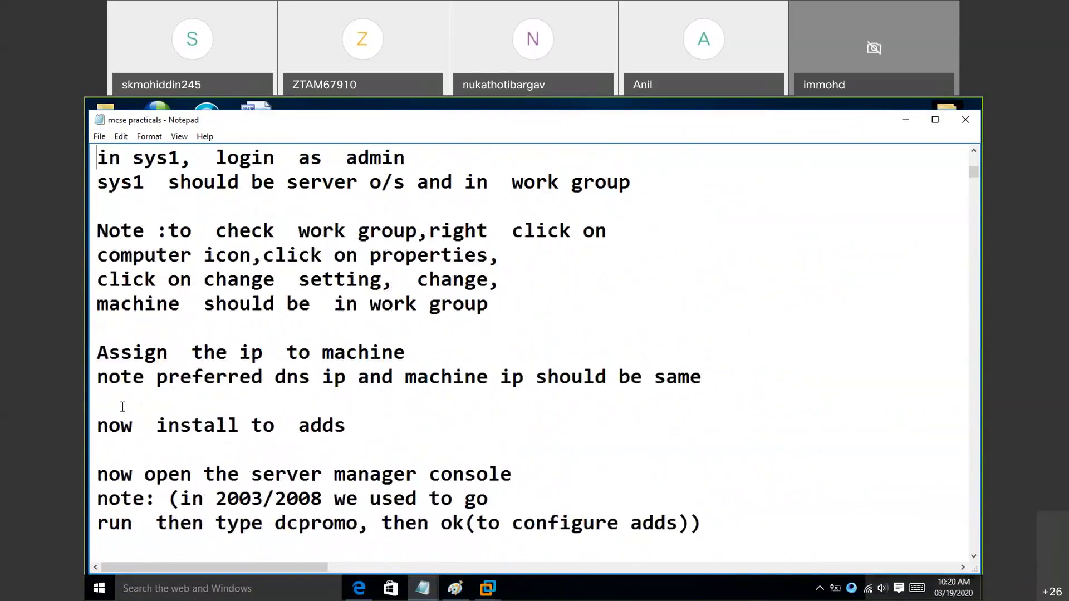
key("Up")
key("Up")
key("Up")
key("Up")
key("Up")
key("Up")
key("Up")
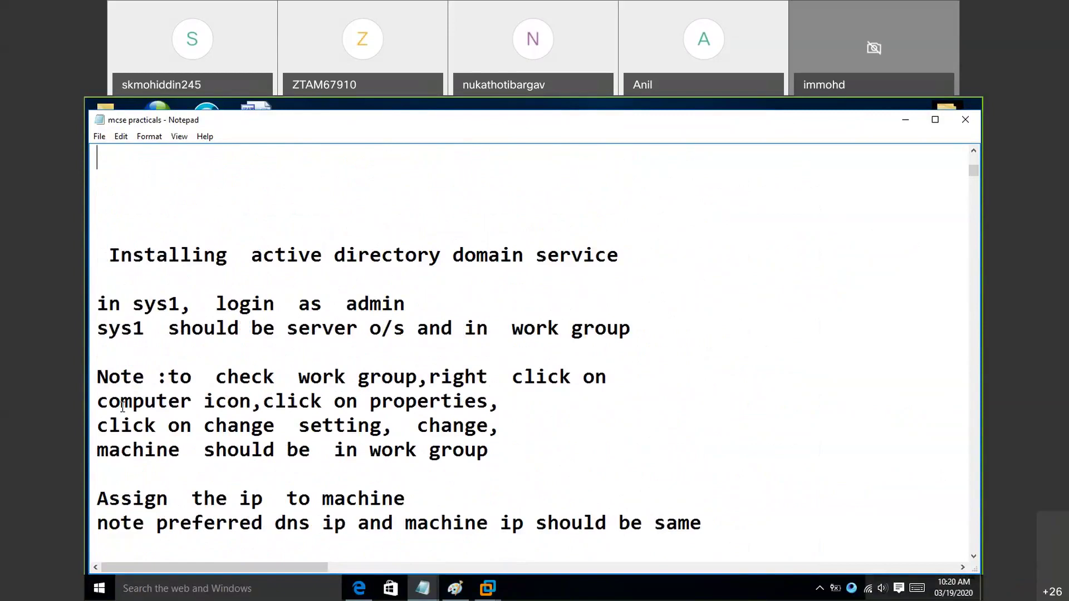
key("Down")
key("Down")
key("Down")
key("Down")
key("Down")
key("Down")
key("Down")
key("Down")
key("Down")
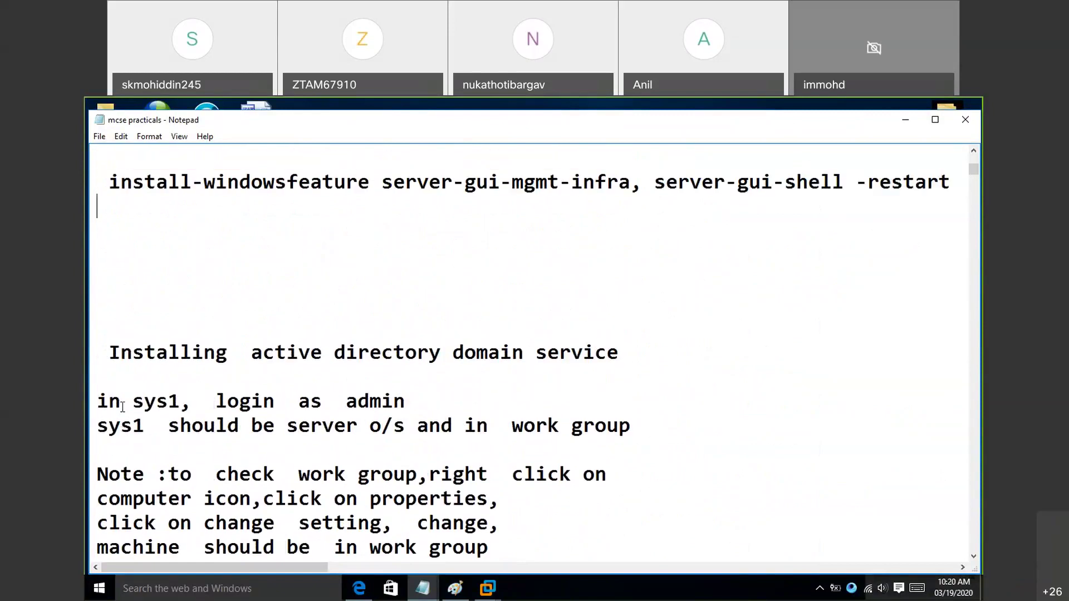
key("Down")
key("Down")
key("Down")
key("Down")
key("Down")
key("Down")
key("Down")
key("Down")
key("Down")
key("Down")
key("Down")
key("Down")
key("Down")
key("Down")
key("Down")
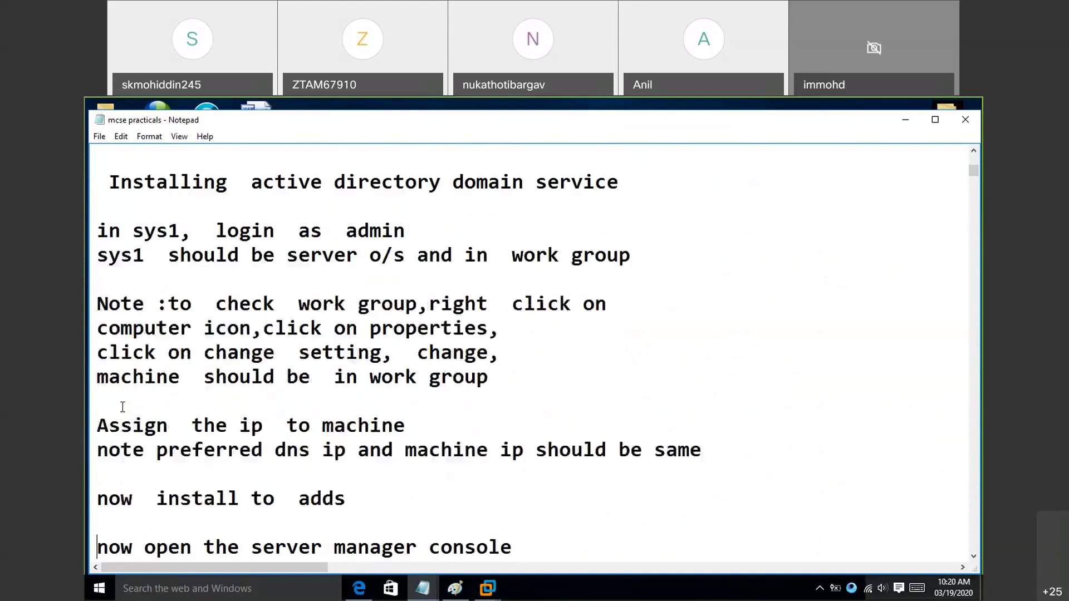